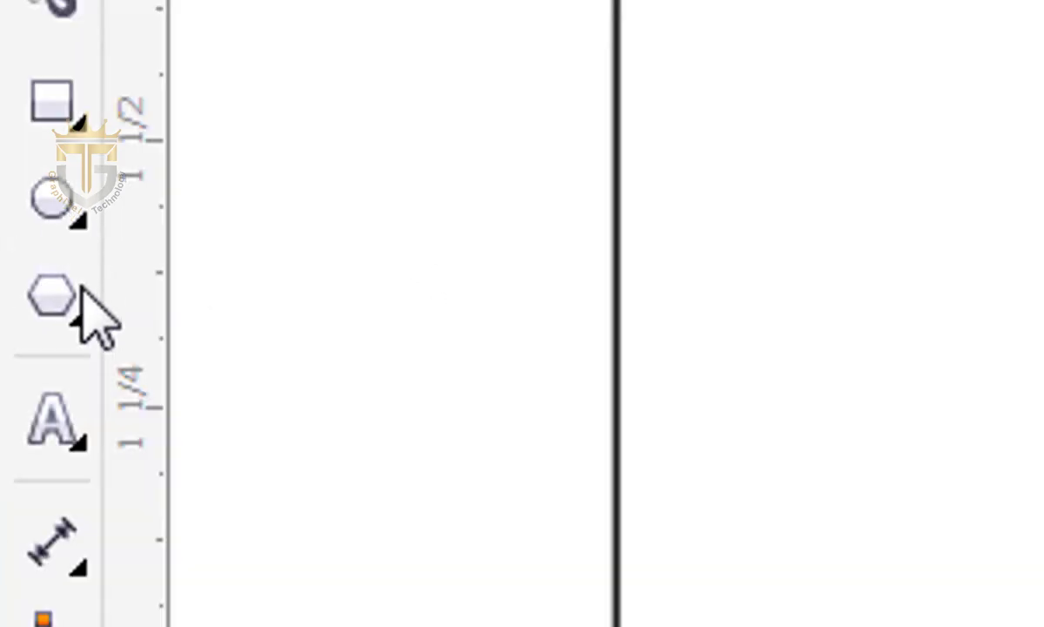
# Draw a six-sided polygon about 0.48 × 0.55 inches on the page and move it straight down slightly.
pyautogui.click(13, 268)
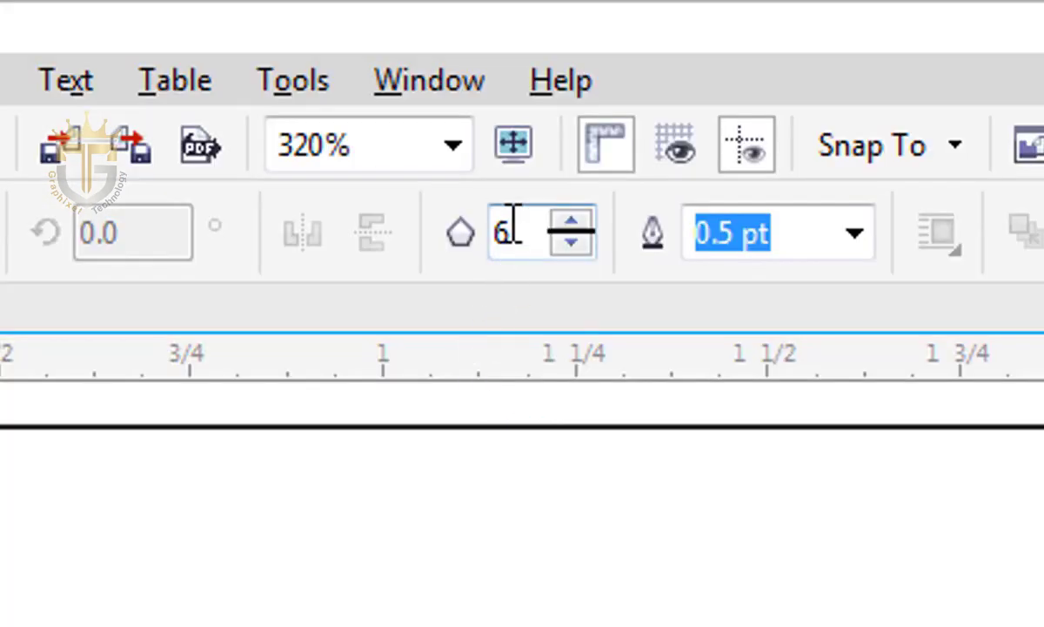
pyautogui.click(388, 67)
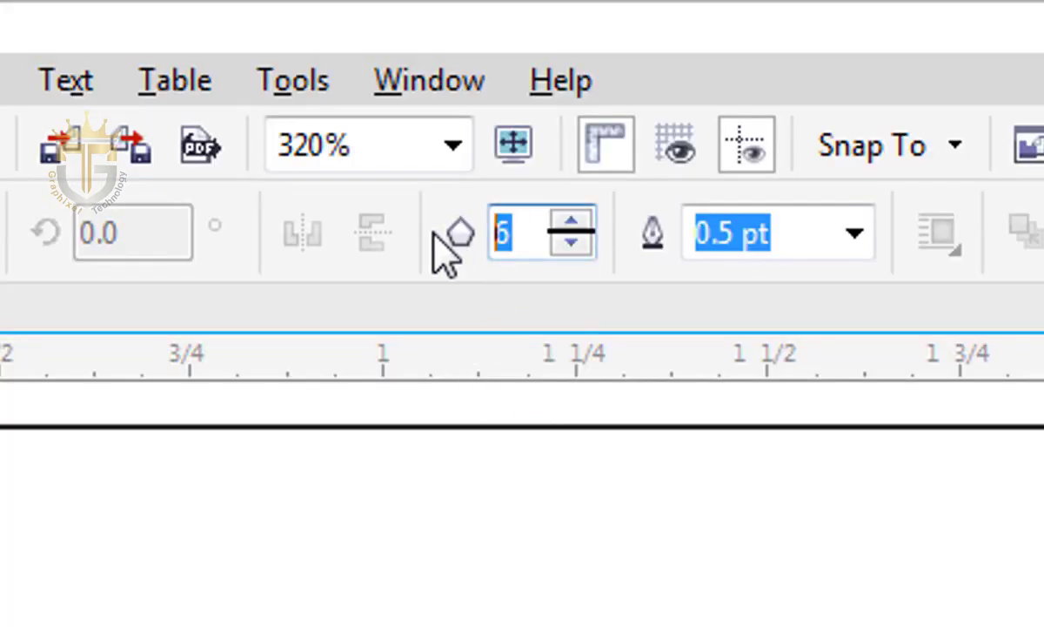
pyautogui.write('6')
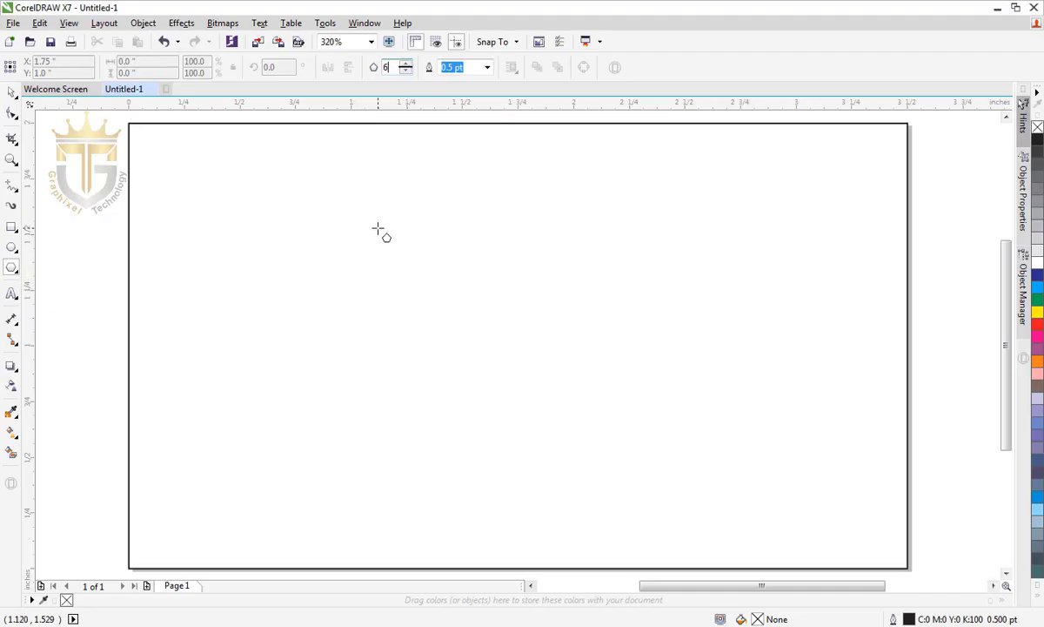
pyautogui.moveTo(376, 234); pyautogui.dragTo(474, 359)
pyautogui.click(13, 94)
pyautogui.click(329, 300)
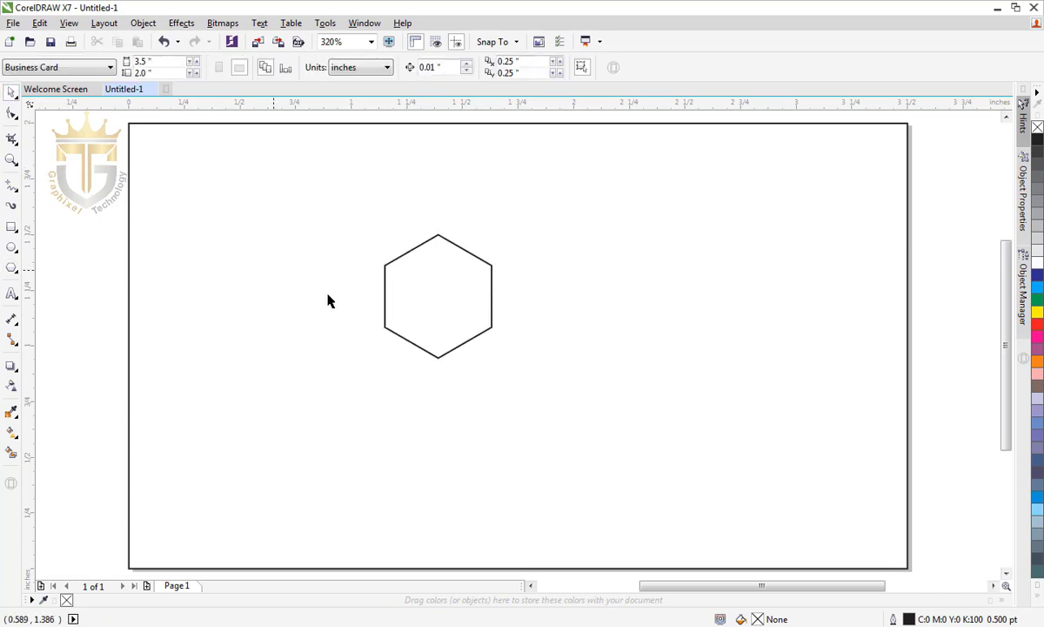
pyautogui.moveTo(444, 310); pyautogui.dragTo(420, 341)
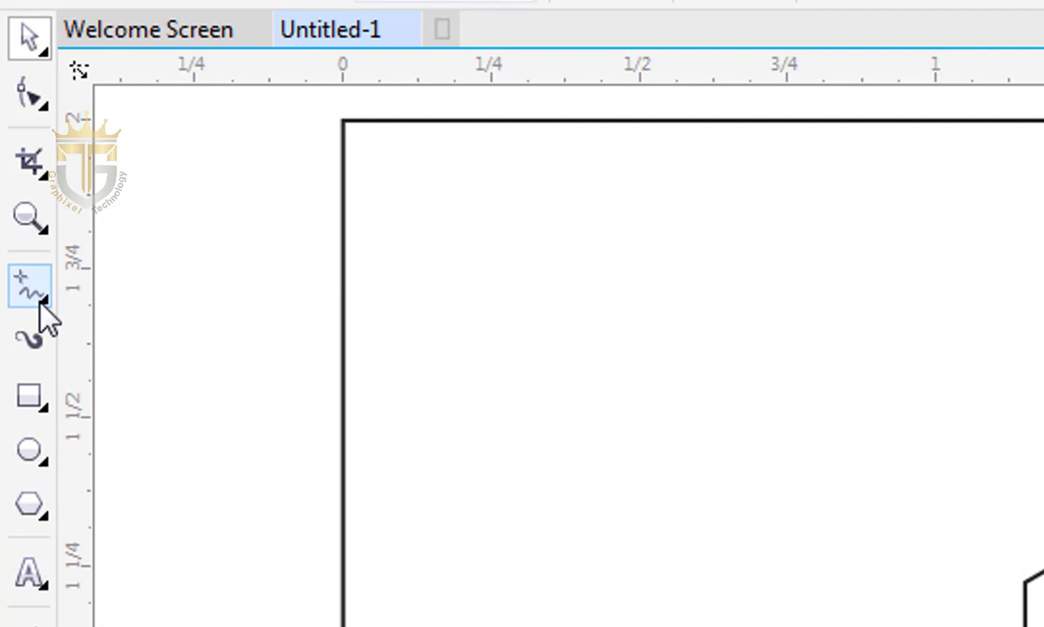
# Draw three 2-point lines joining the hexagon's opposite corners to divide it into six triangles.
pyautogui.click(39, 300)
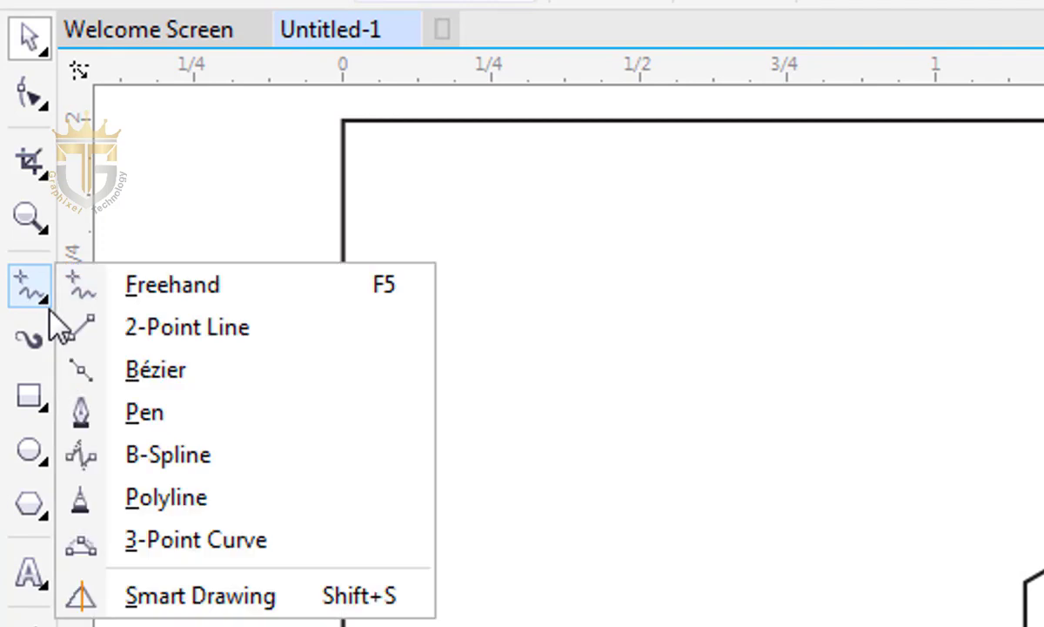
pyautogui.click(150, 329)
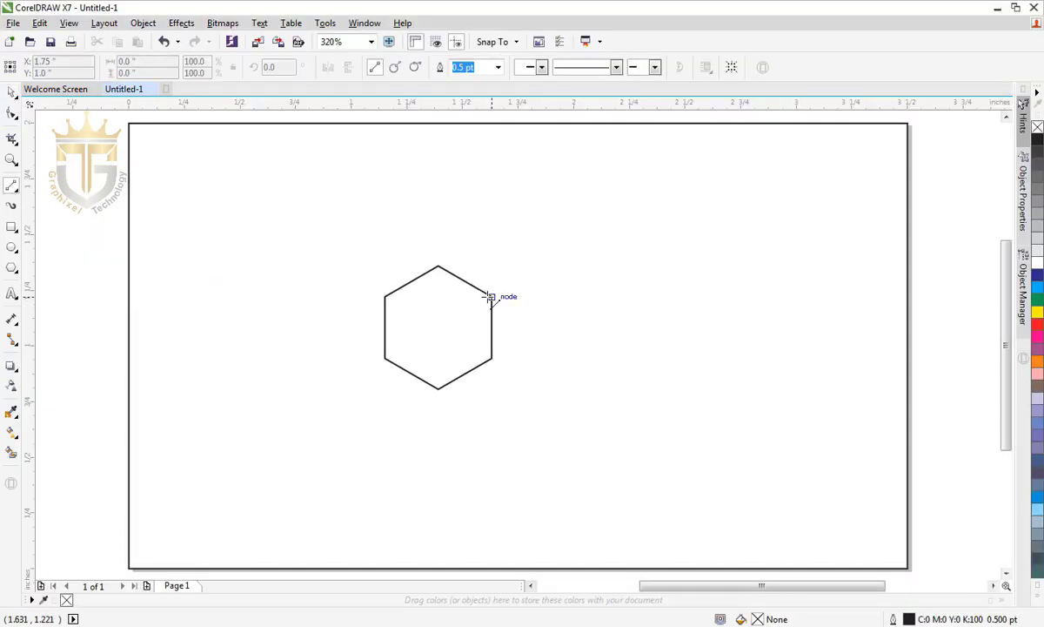
pyautogui.moveTo(490, 297); pyautogui.dragTo(386, 358)
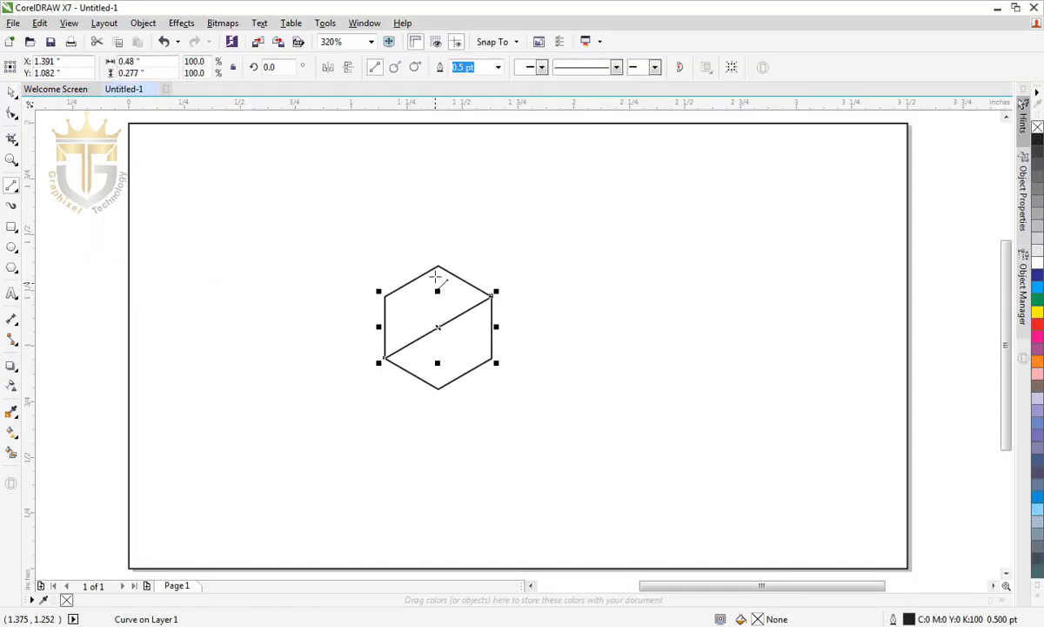
pyautogui.moveTo(438, 267); pyautogui.dragTo(438, 389)
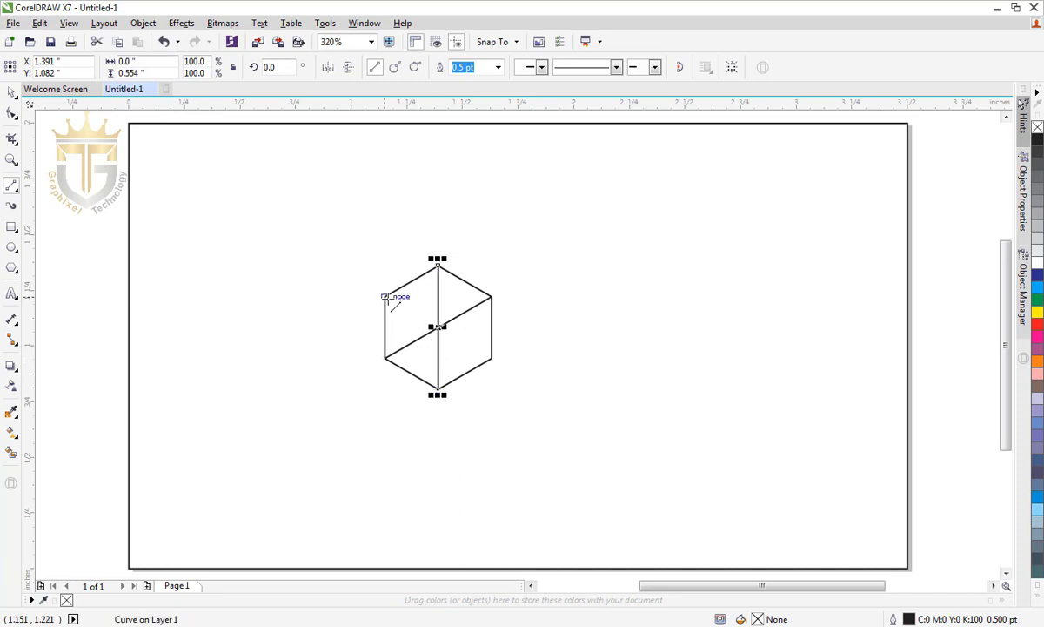
pyautogui.moveTo(386, 297); pyautogui.dragTo(490, 358)
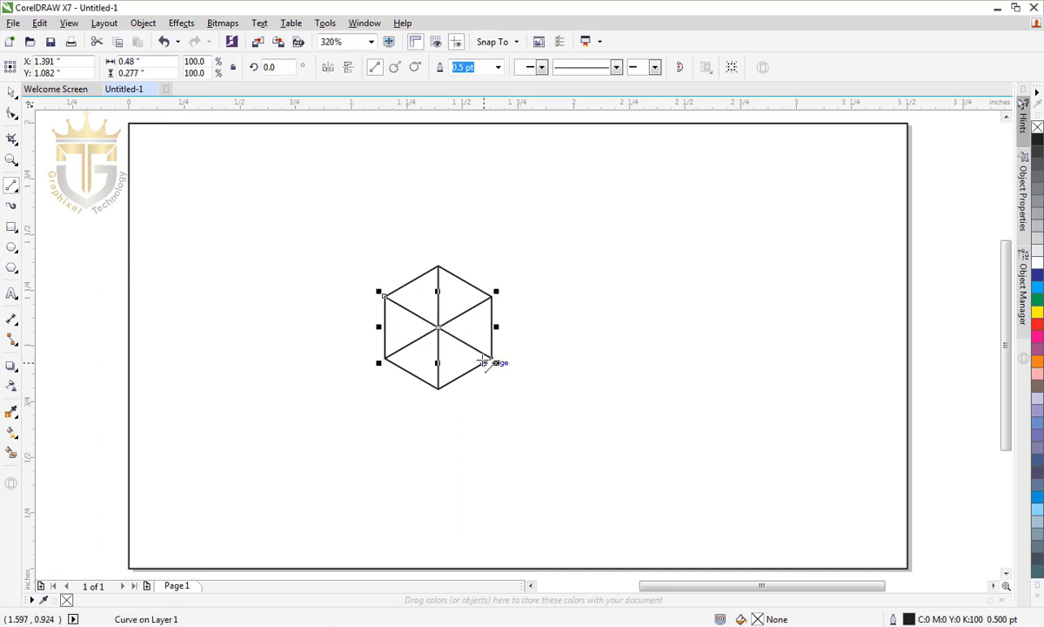
pyautogui.click(12, 92)
pyautogui.click(89, 186)
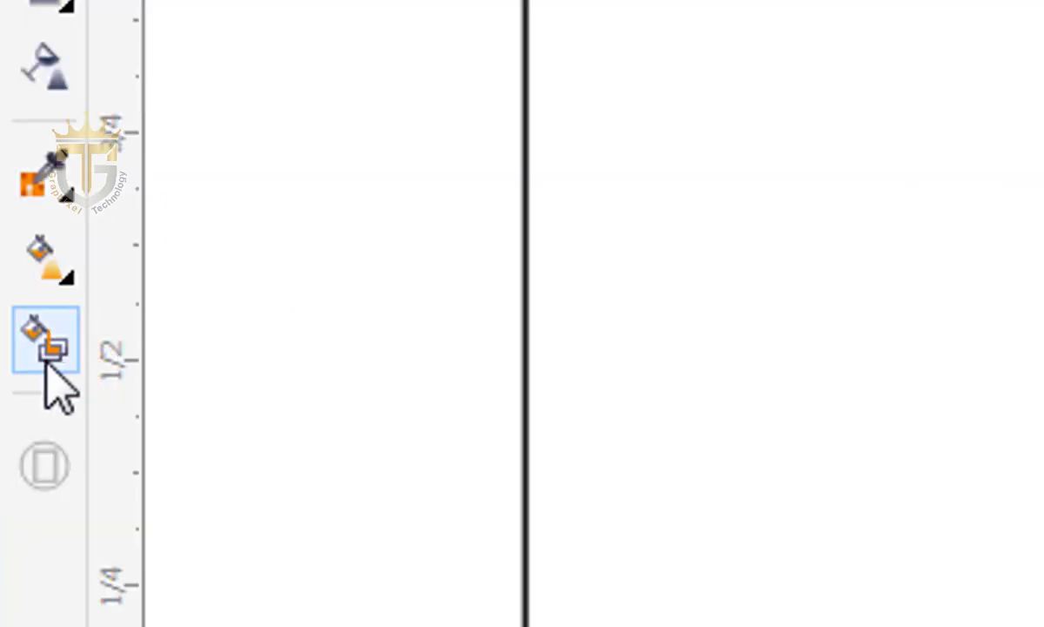
# Smart Fill each of the hexagon's six triangles with the default blue fill to create separate shapes.
pyautogui.click(11, 453)
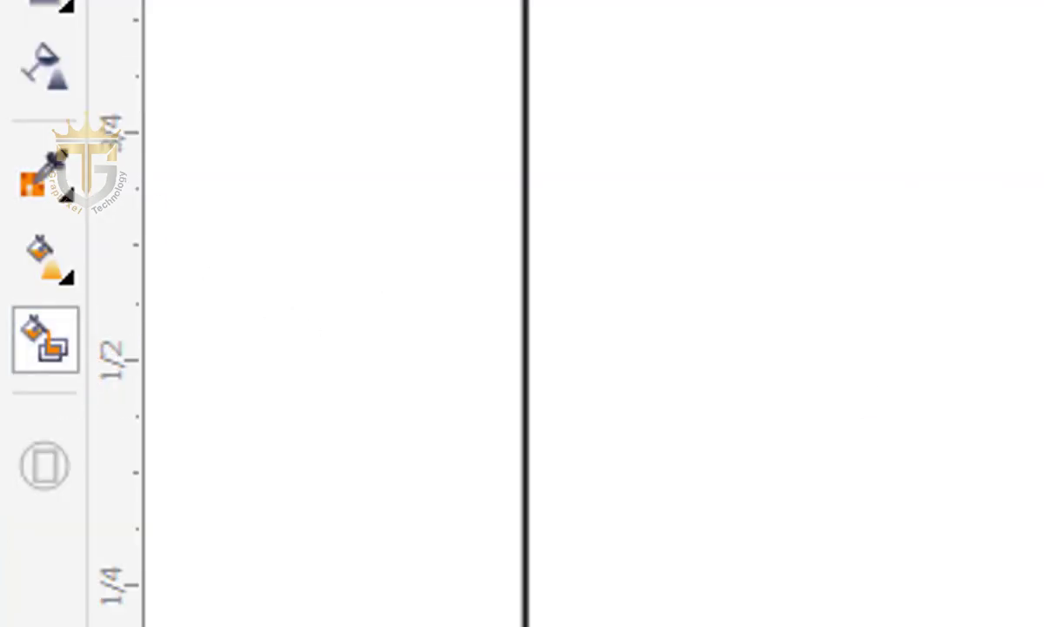
pyautogui.click(402, 328)
pyautogui.click(420, 358)
pyautogui.click(456, 358)
pyautogui.click(473, 327)
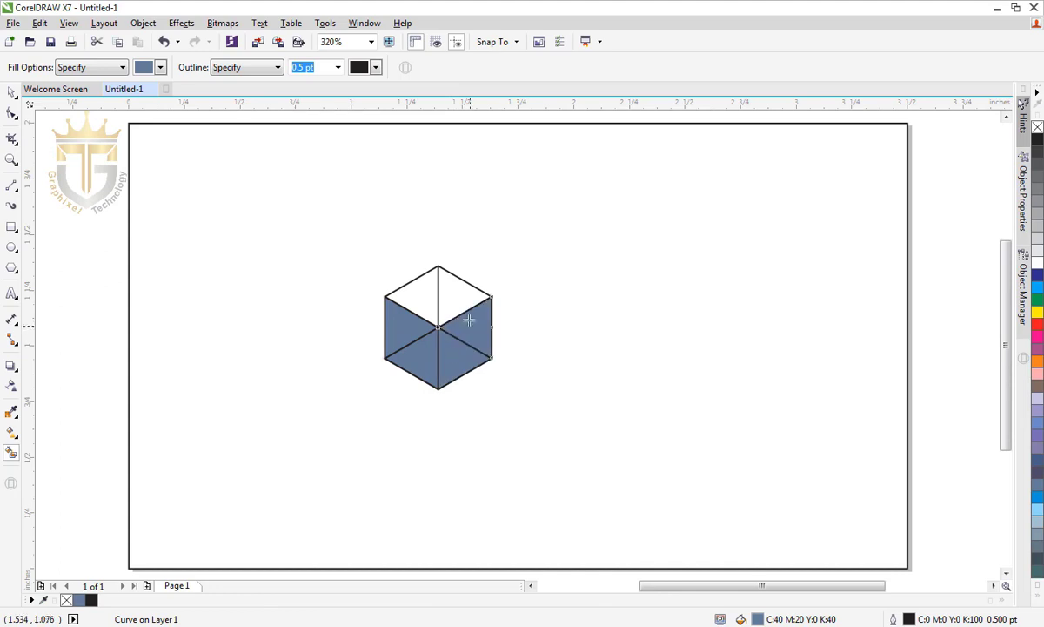
pyautogui.click(456, 297)
pyautogui.click(428, 294)
pyautogui.click(12, 92)
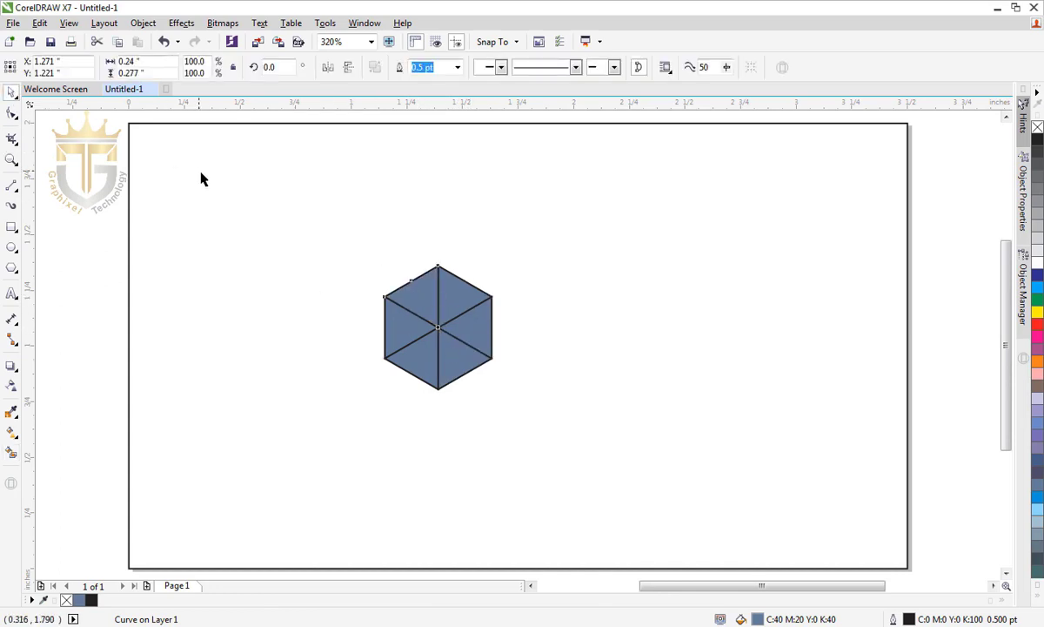
pyautogui.click(202, 178)
# Move the six filled triangles together to the page's left side and delete the original hexagon and its lines.
pyautogui.click(409, 300)
pyautogui.keyDown('shift'); pyautogui.click(404, 329); pyautogui.keyUp('shift')
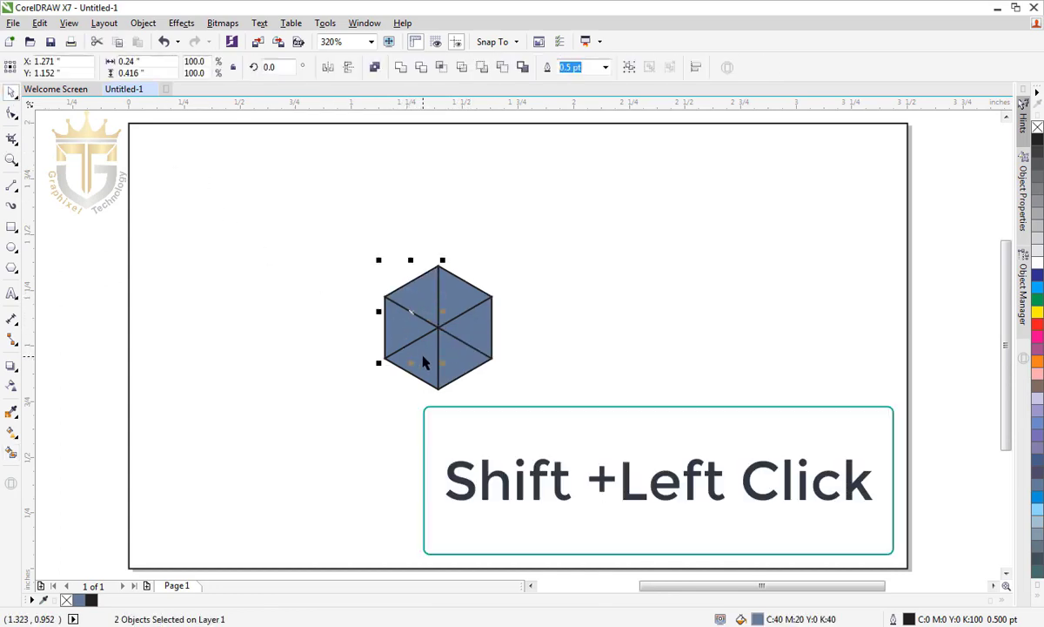
pyautogui.keyDown('shift'); pyautogui.click(424, 361); pyautogui.keyUp('shift')
pyautogui.keyDown('shift'); pyautogui.click(457, 361); pyautogui.keyUp('shift')
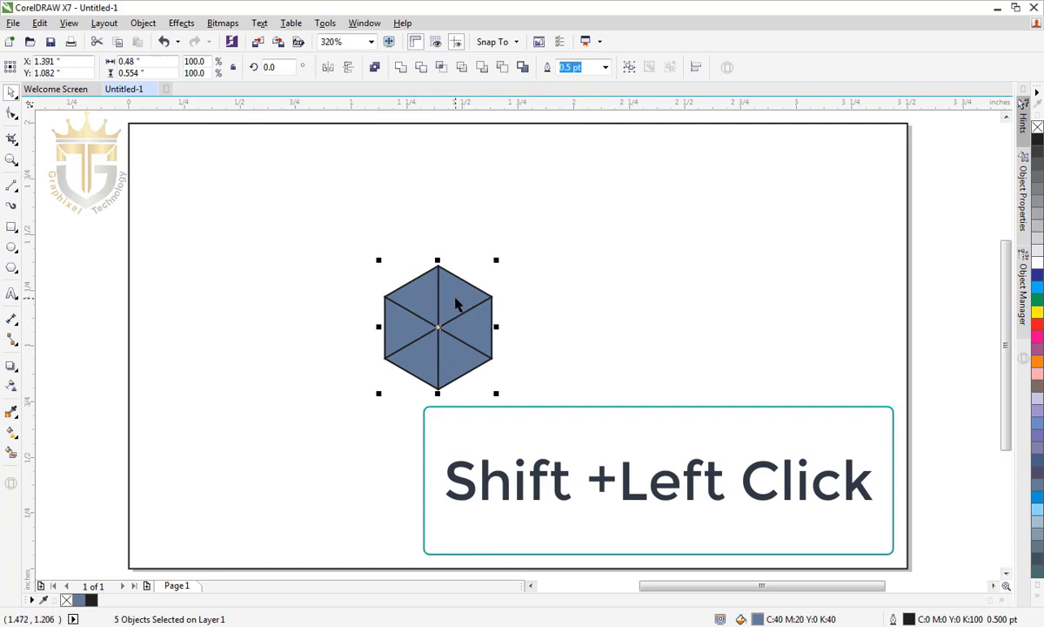
pyautogui.keyDown('shift'); pyautogui.click(457, 301); pyautogui.keyUp('shift')
pyautogui.moveTo(454, 295); pyautogui.dragTo(290, 277)
pyautogui.moveTo(637, 218); pyautogui.dragTo(371, 433)
pyautogui.press('Delete')
# Duplicate the six-triangle hexagon and snap the copy against the original's right edge.
pyautogui.moveTo(375, 206); pyautogui.dragTo(220, 396)
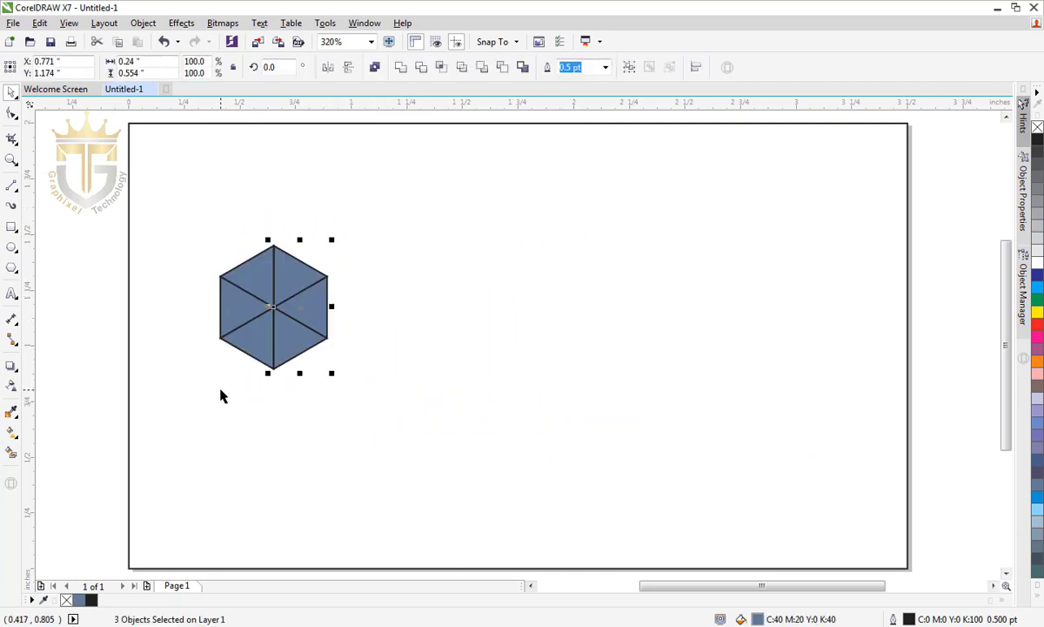
pyautogui.moveTo(399, 180); pyautogui.dragTo(189, 396)
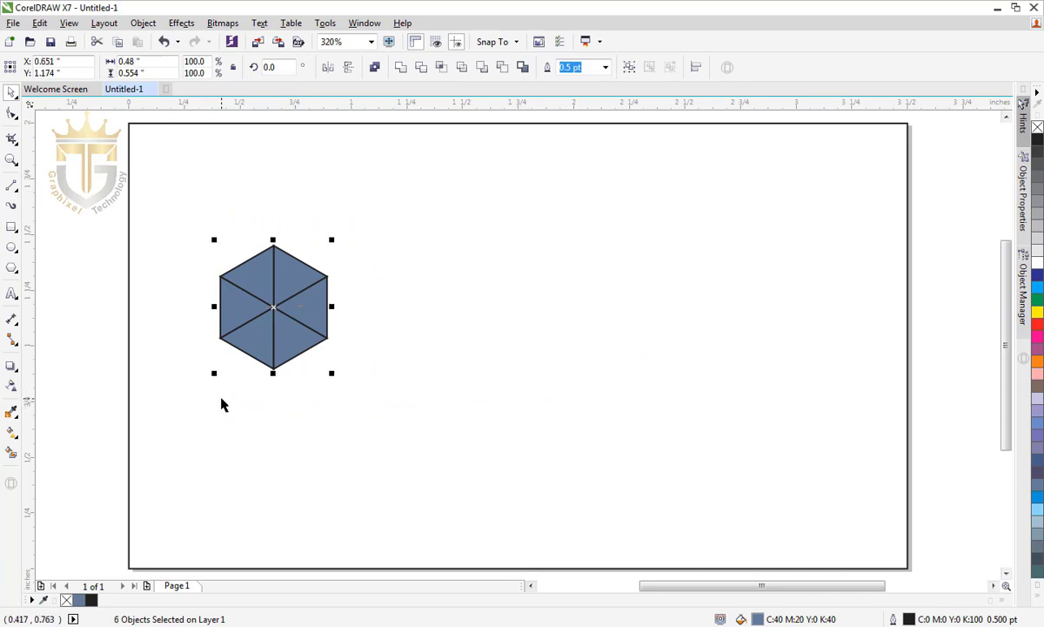
pyautogui.press('+')
pyautogui.moveTo(241, 315); pyautogui.dragTo(398, 321)
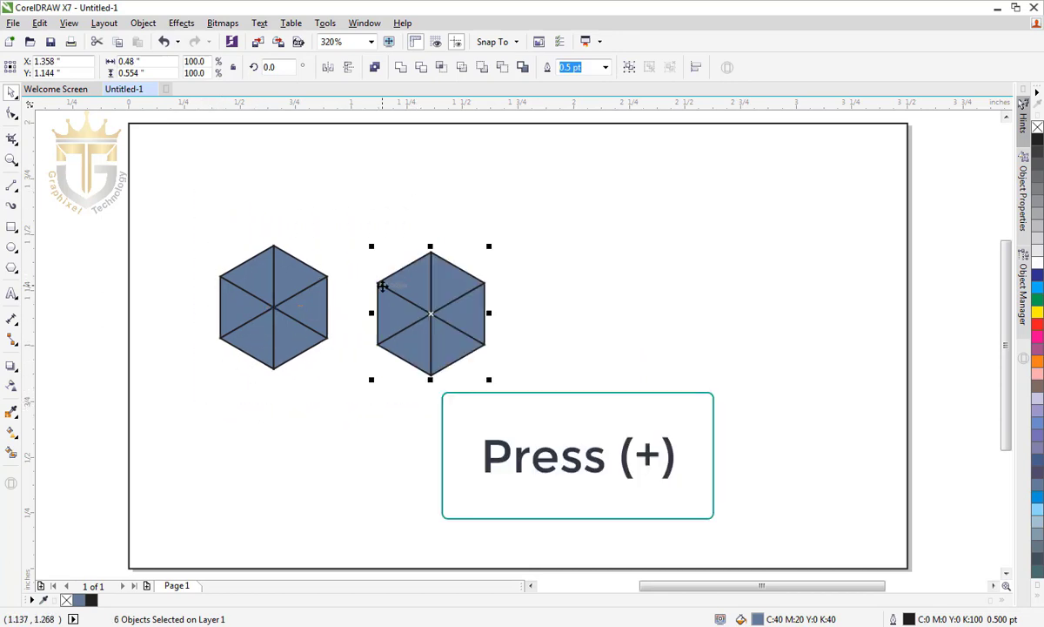
pyautogui.moveTo(383, 284); pyautogui.dragTo(329, 278)
pyautogui.click(504, 329)
pyautogui.moveTo(518, 207); pyautogui.dragTo(415, 338)
# Place a copy of the hexagon pair below the first, snapped half a hexagon to the left.
pyautogui.moveTo(520, 178)
pyautogui.mouseDown()
pyautogui.moveTo(261, 382)
pyautogui.moveTo(166, 401)
pyautogui.mouseUp()
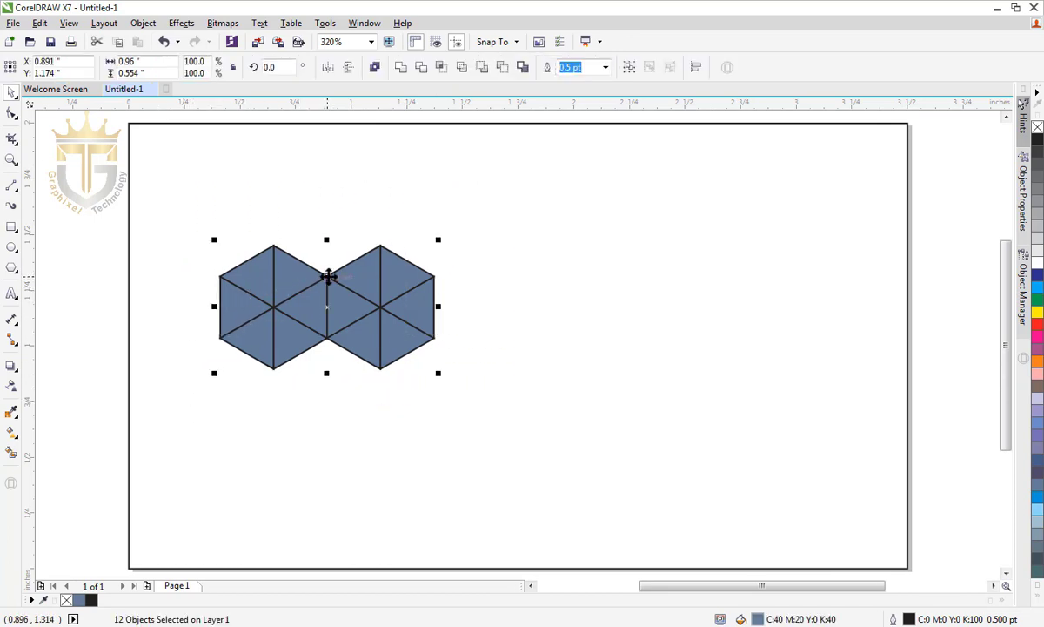
pyautogui.moveTo(327, 278); pyautogui.dragTo(296, 444)
pyautogui.moveTo(350, 412); pyautogui.dragTo(328, 343)
pyautogui.click(440, 427)
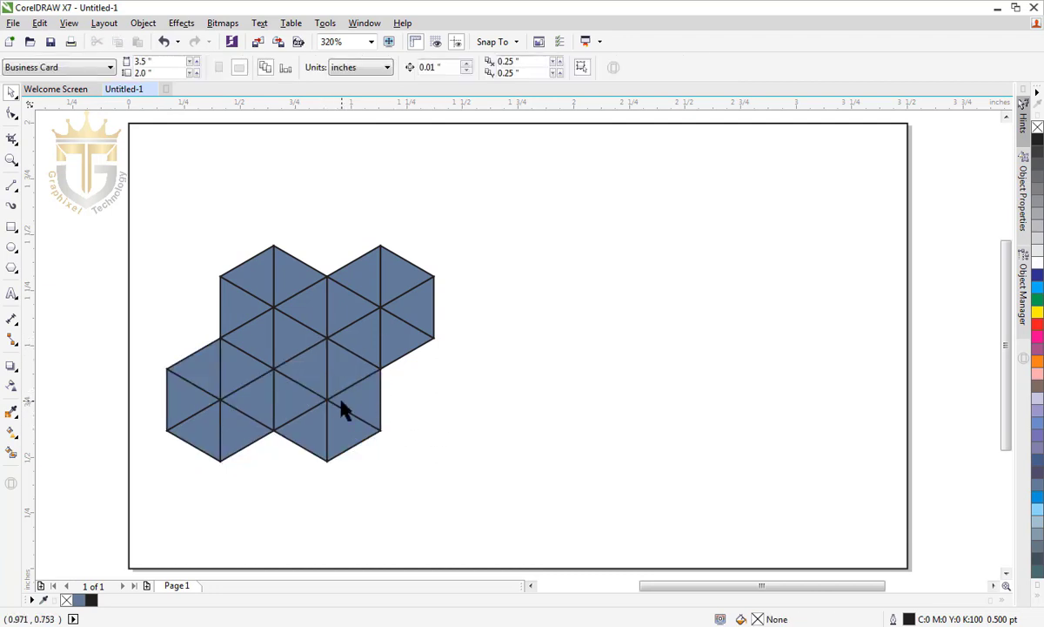
# Add copied hexagons to complete a seven-hexagon flower with rows of two, three and two.
pyautogui.click(342, 403)
pyautogui.click(414, 431)
pyautogui.moveTo(470, 193); pyautogui.dragTo(380, 368)
pyautogui.click(501, 295)
pyautogui.moveTo(430, 296); pyautogui.dragTo(585, 303)
pyautogui.moveTo(568, 263); pyautogui.dragTo(274, 433)
pyautogui.click(577, 486)
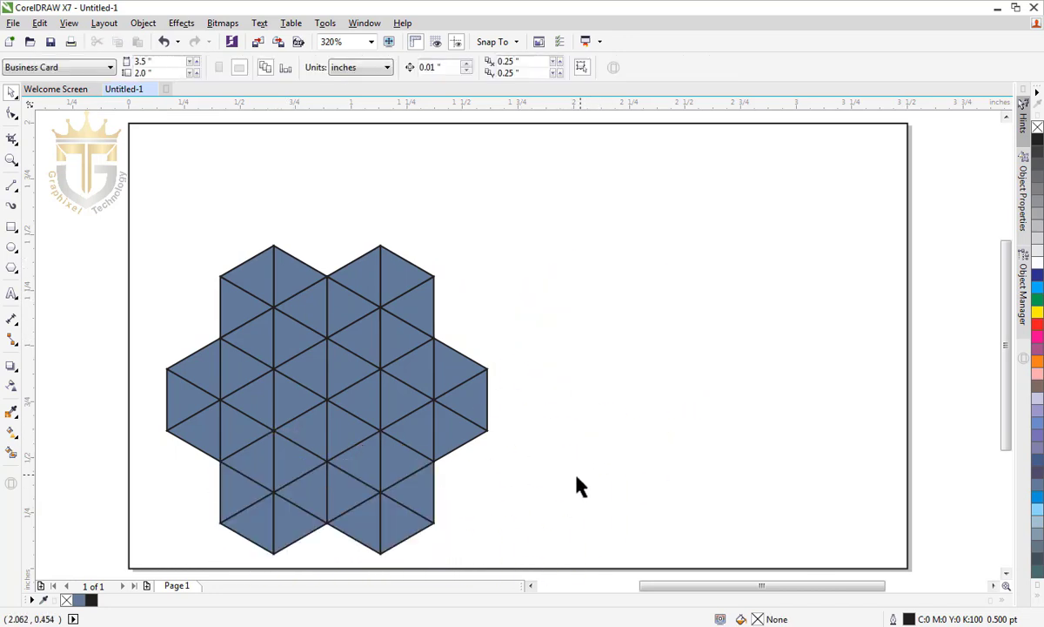
# Select the entire seven-hexagon flower and move it to the middle of the page.
pyautogui.moveTo(607, 229); pyautogui.dragTo(179, 544)
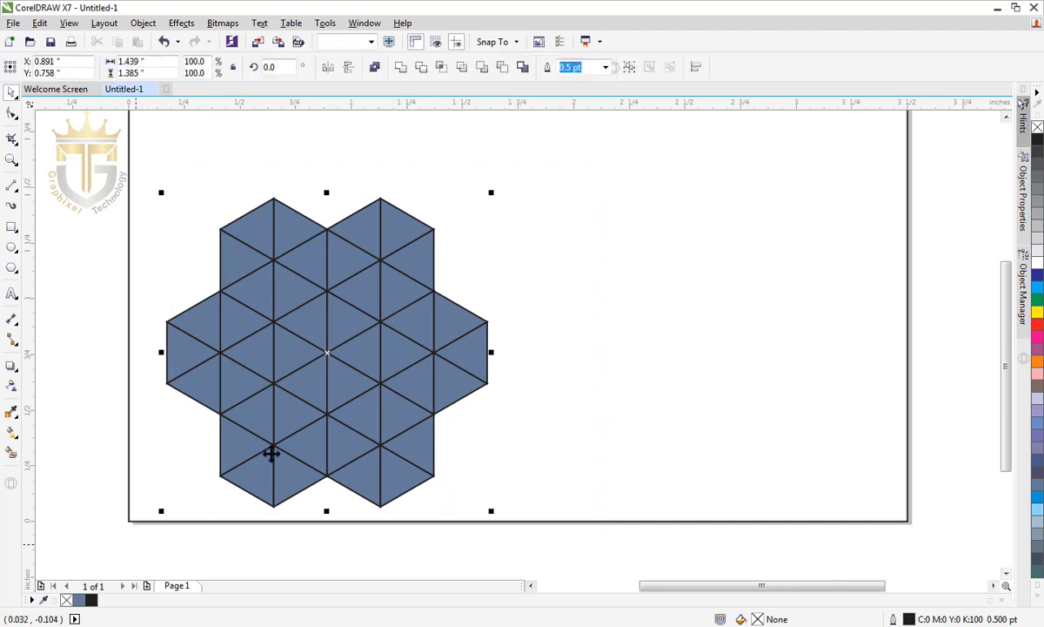
pyautogui.moveTo(355, 355); pyautogui.dragTo(511, 305)
pyautogui.click(727, 397)
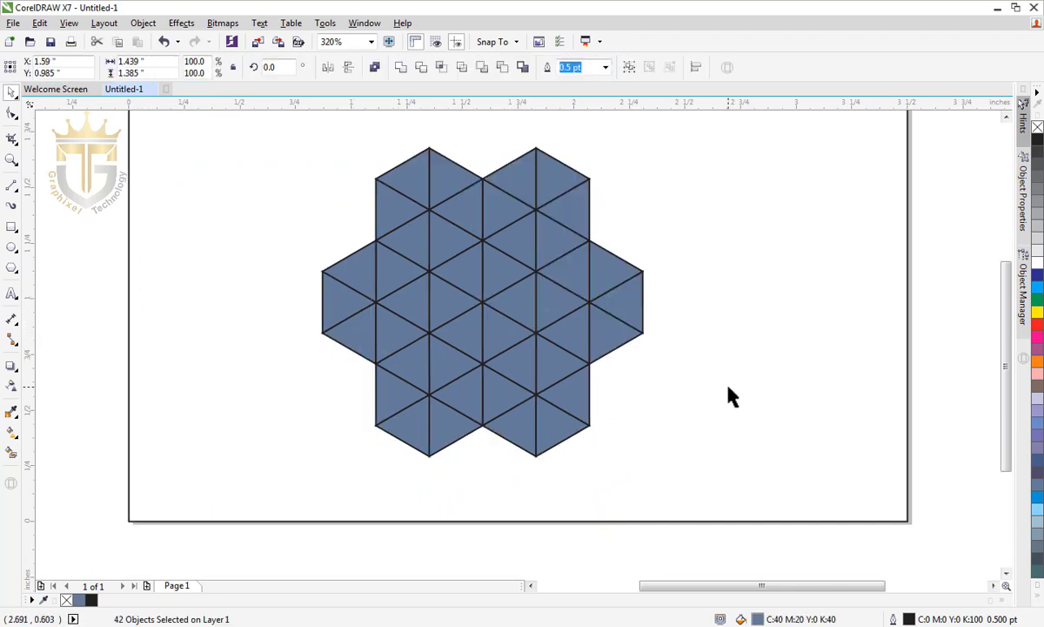
pyautogui.scroll(1, 729, 396)
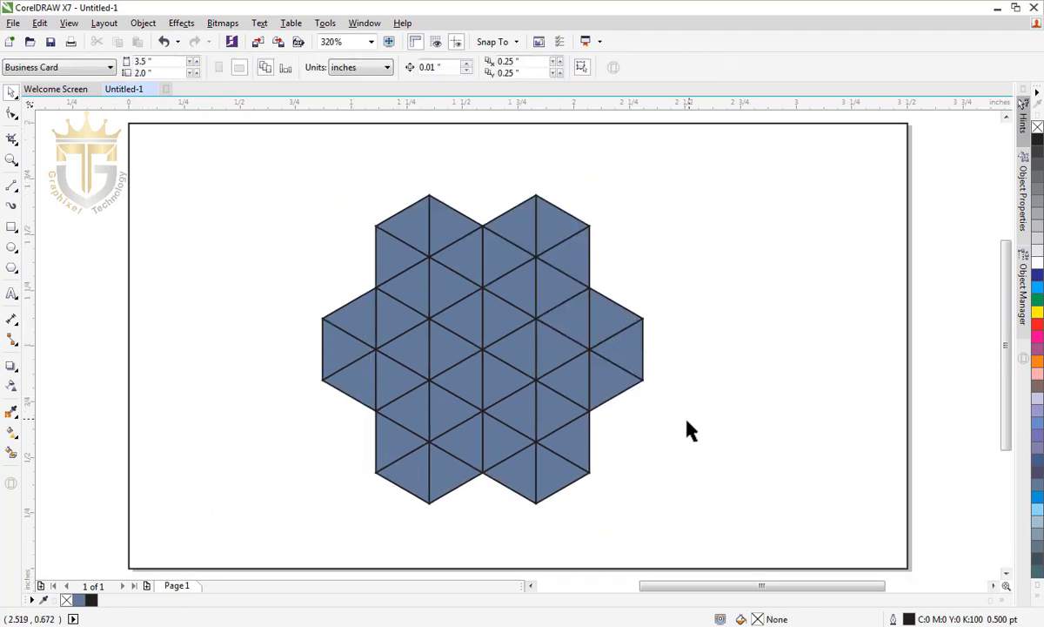
# Weld the triangles running from the upper-left hexagon down to the right into one diagonal band.
pyautogui.click(489, 258)
pyautogui.keyDown('shift'); pyautogui.click(460, 269); pyautogui.keyUp('shift')
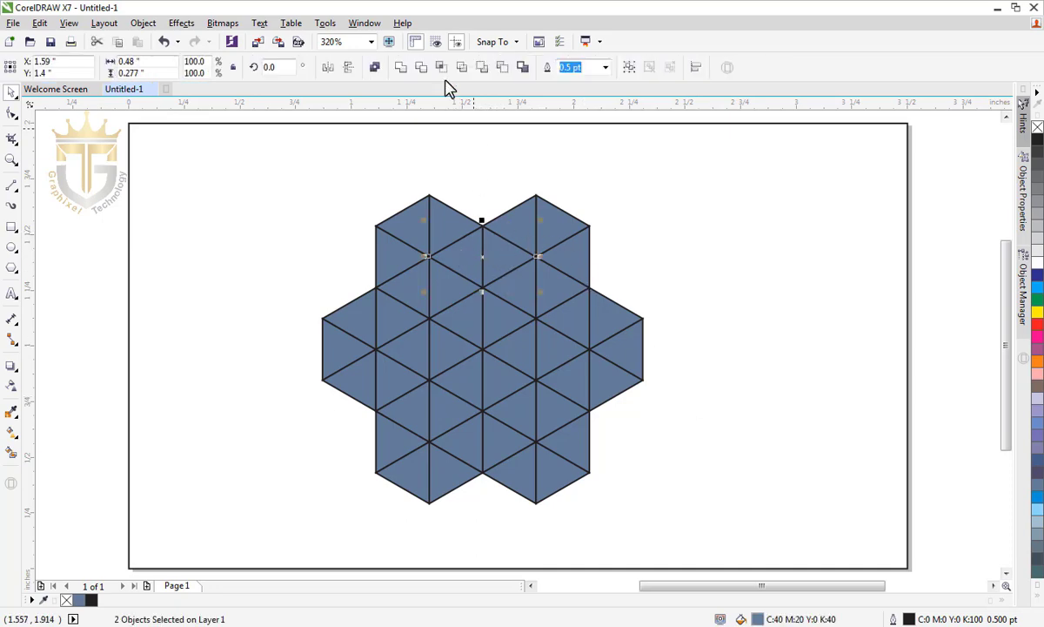
pyautogui.click(401, 68)
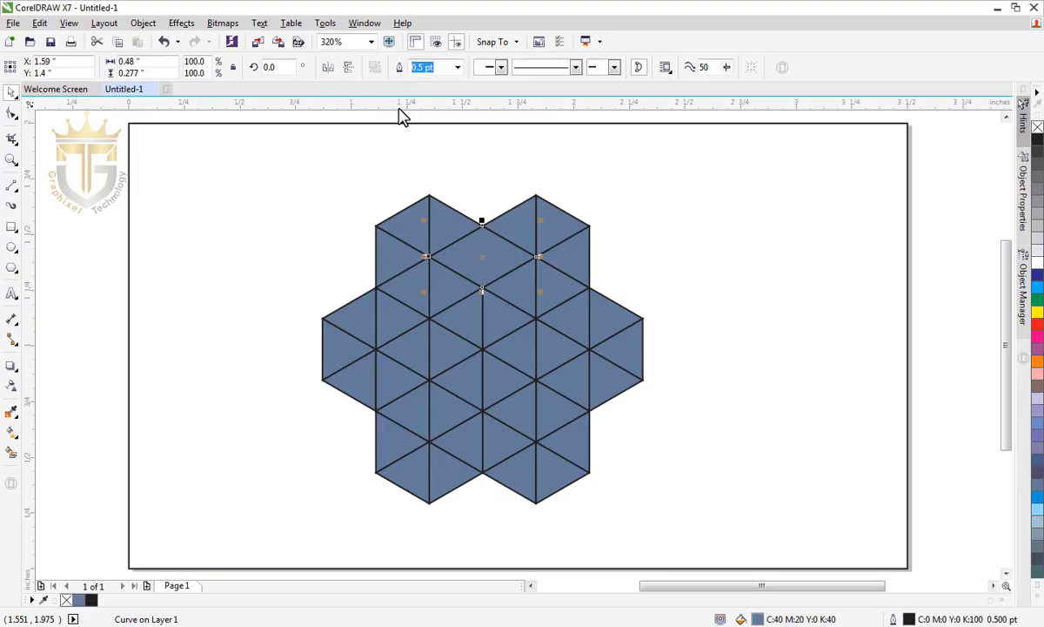
pyautogui.keyDown('shift'); pyautogui.click(413, 227); pyautogui.keyUp('shift')
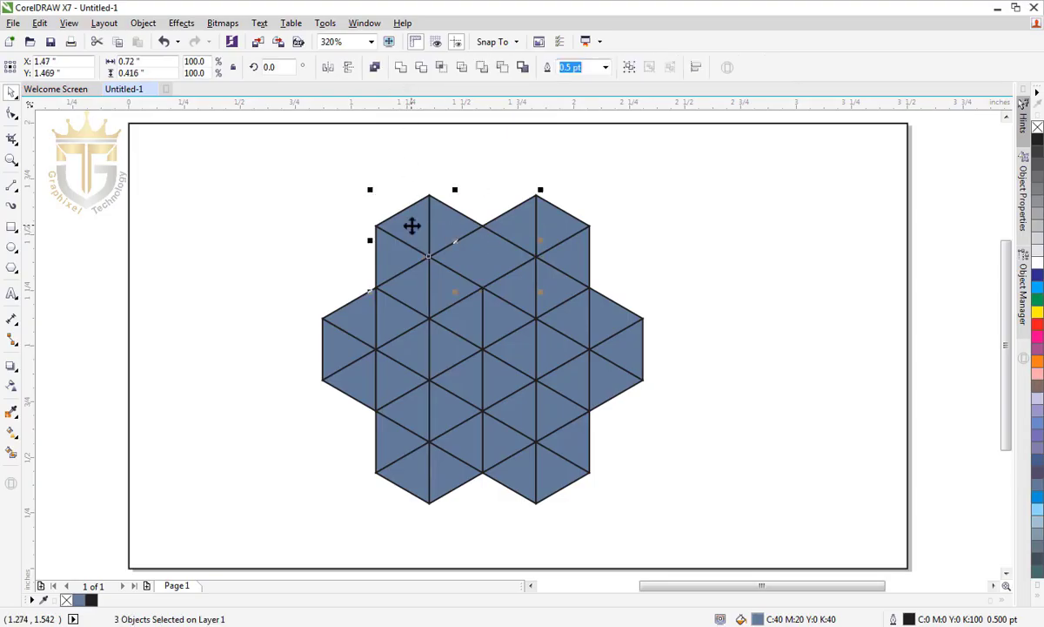
pyautogui.keyDown('shift'); pyautogui.click(513, 278); pyautogui.keyUp('shift')
pyautogui.keyDown('shift'); pyautogui.click(533, 289); pyautogui.keyUp('shift')
pyautogui.keyDown('shift'); pyautogui.click(557, 282); pyautogui.keyUp('shift')
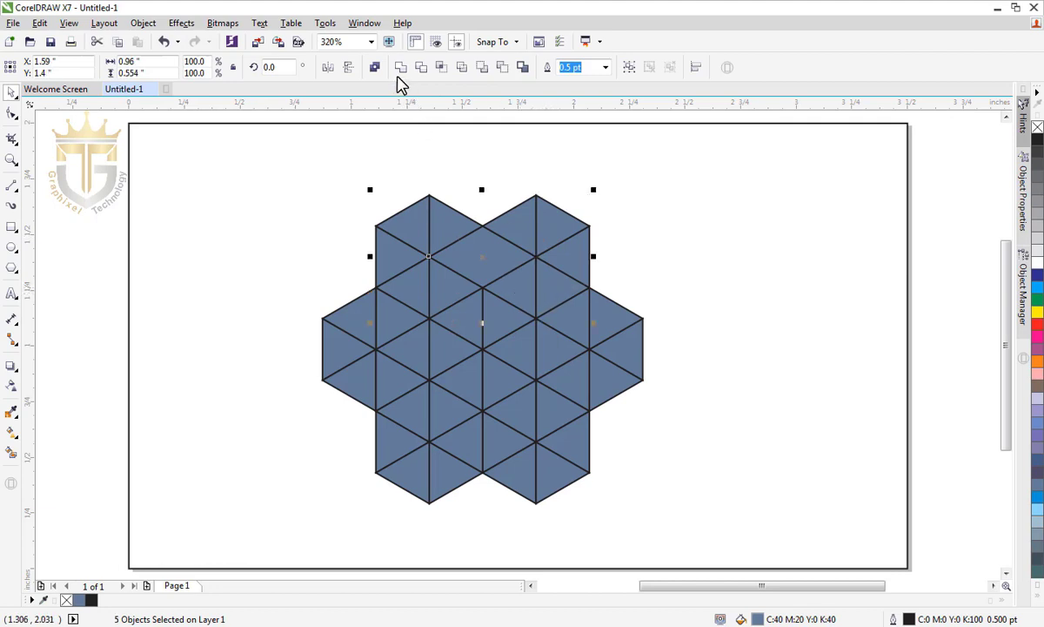
pyautogui.click(401, 70)
# Weld the mirrored diagonal's triangles to the upper band to form a symmetrical X-like shape.
pyautogui.keyDown('shift'); pyautogui.click(434, 287); pyautogui.keyUp('shift')
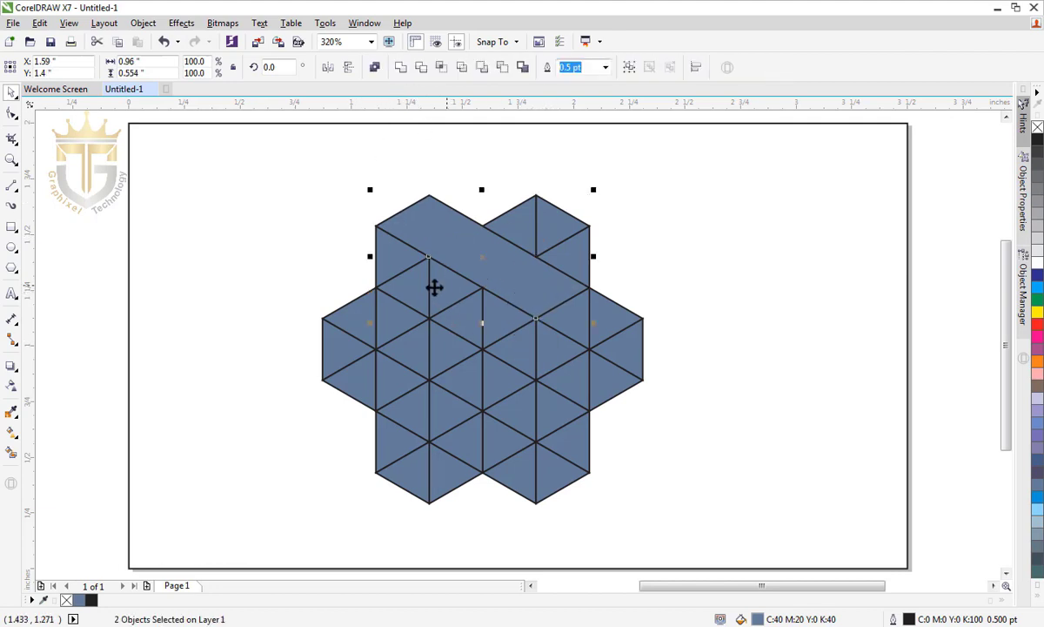
pyautogui.keyDown('shift'); pyautogui.click(412, 286); pyautogui.keyUp('shift')
pyautogui.keyDown('shift'); pyautogui.click(548, 228); pyautogui.keyUp('shift')
pyautogui.click(396, 70)
pyautogui.click(350, 191)
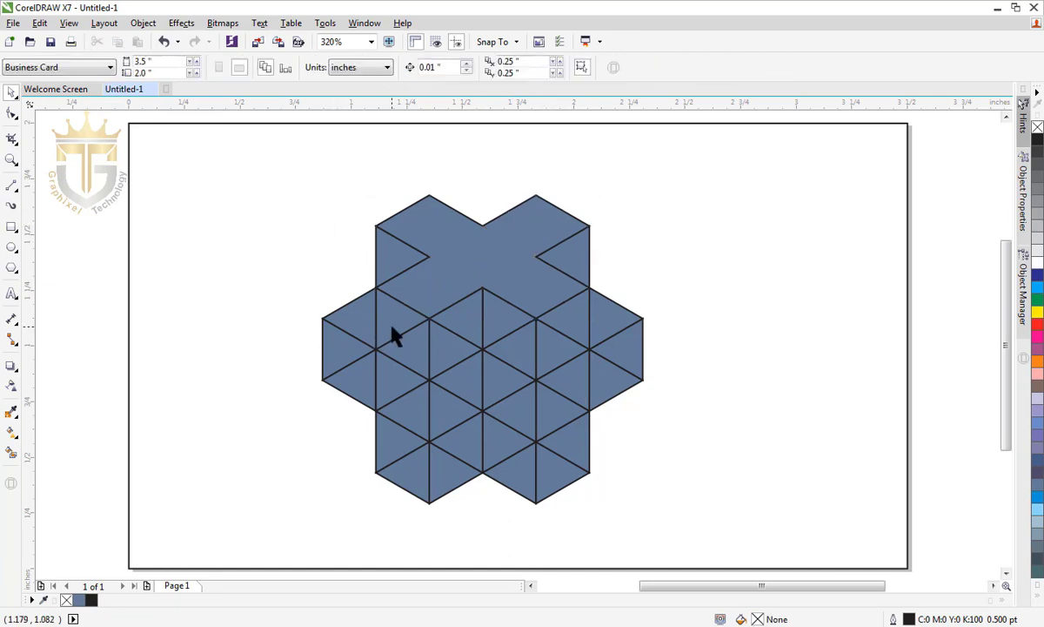
# Weld the triangles running from the left hexagon's outer edge down to the bottom notch into one diagonal band.
pyautogui.click(348, 365)
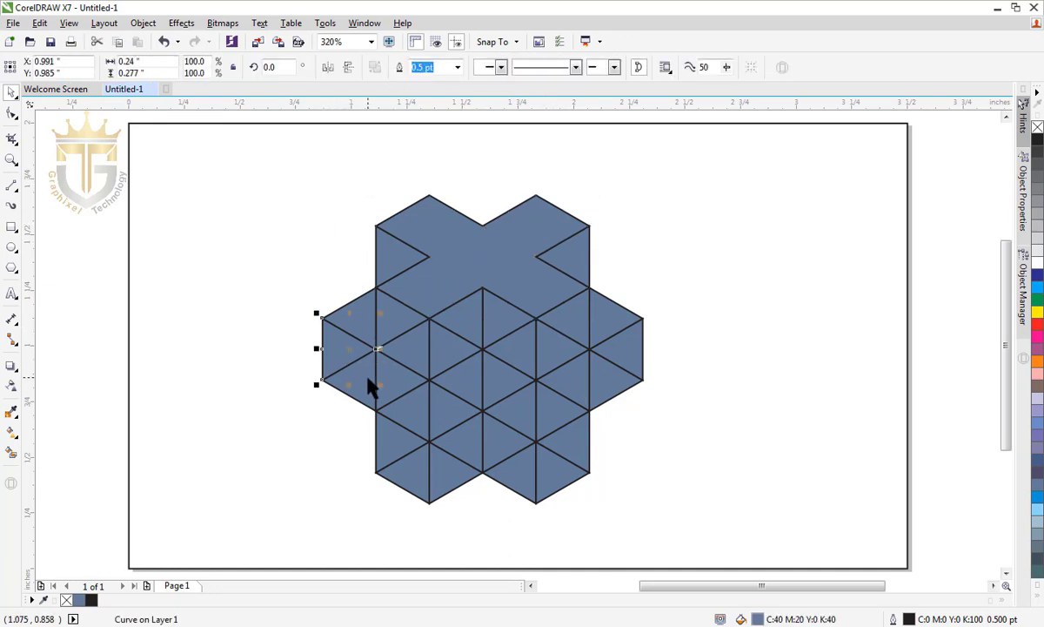
pyautogui.keyDown('shift'); pyautogui.click(396, 385); pyautogui.keyUp('shift')
pyautogui.keyDown('shift'); pyautogui.click(410, 407); pyautogui.keyUp('shift')
pyautogui.keyDown('shift'); pyautogui.click(443, 406); pyautogui.keyUp('shift')
pyautogui.keyDown('shift'); pyautogui.click(453, 422); pyautogui.keyUp('shift')
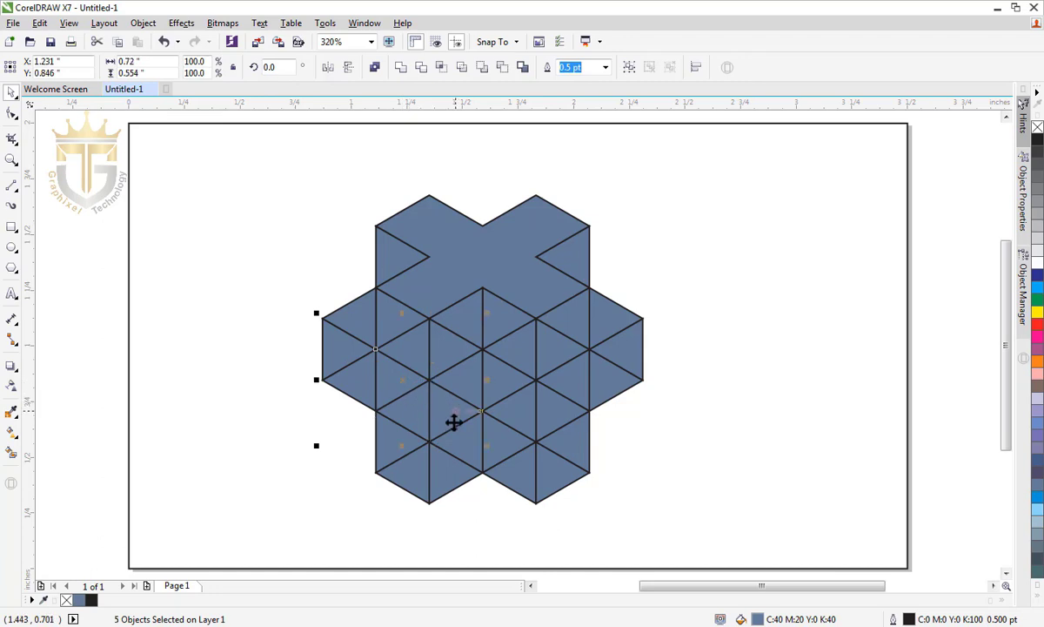
pyautogui.click(399, 68)
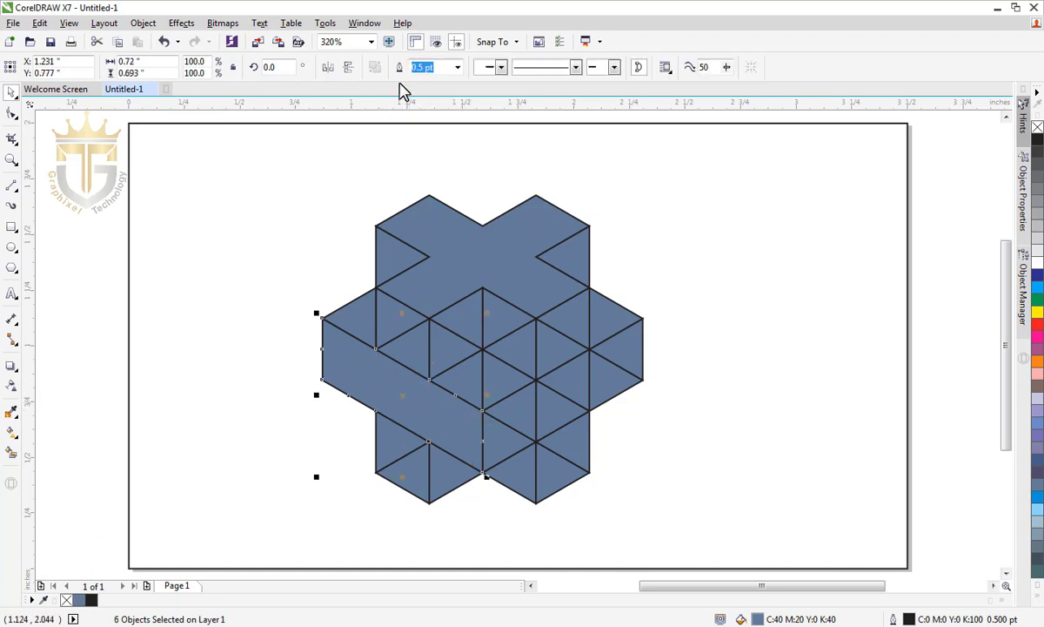
pyautogui.click(236, 242)
# Weld the vertical run of triangles above and below the lower-left diagonal band to it, forming a cross-shaped left face.
pyautogui.click(404, 324)
pyautogui.keyDown('shift'); pyautogui.click(415, 353); pyautogui.keyUp('shift')
pyautogui.keyDown('shift'); pyautogui.click(418, 411); pyautogui.keyUp('shift')
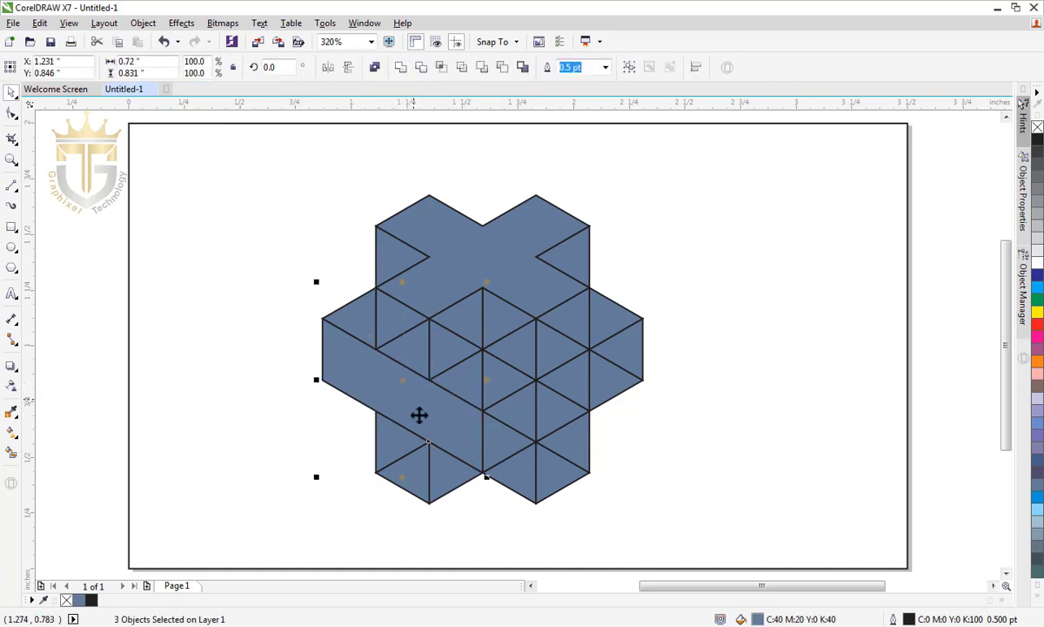
pyautogui.keyDown('shift'); pyautogui.click(399, 450); pyautogui.keyUp('shift')
pyautogui.keyDown('shift'); pyautogui.click(413, 473); pyautogui.keyUp('shift')
pyautogui.click(401, 67)
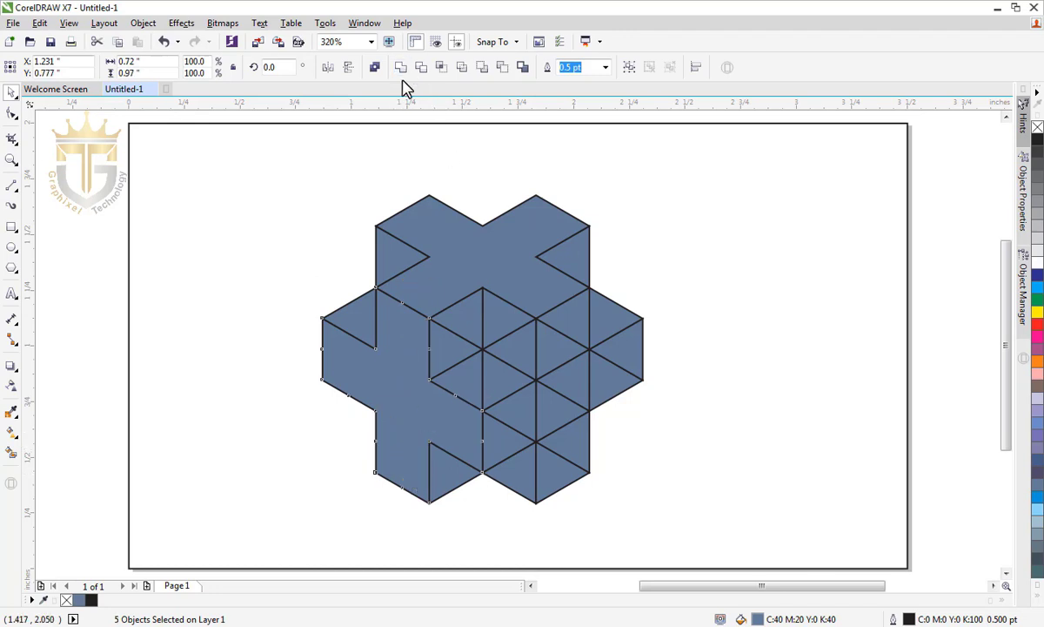
pyautogui.click(283, 298)
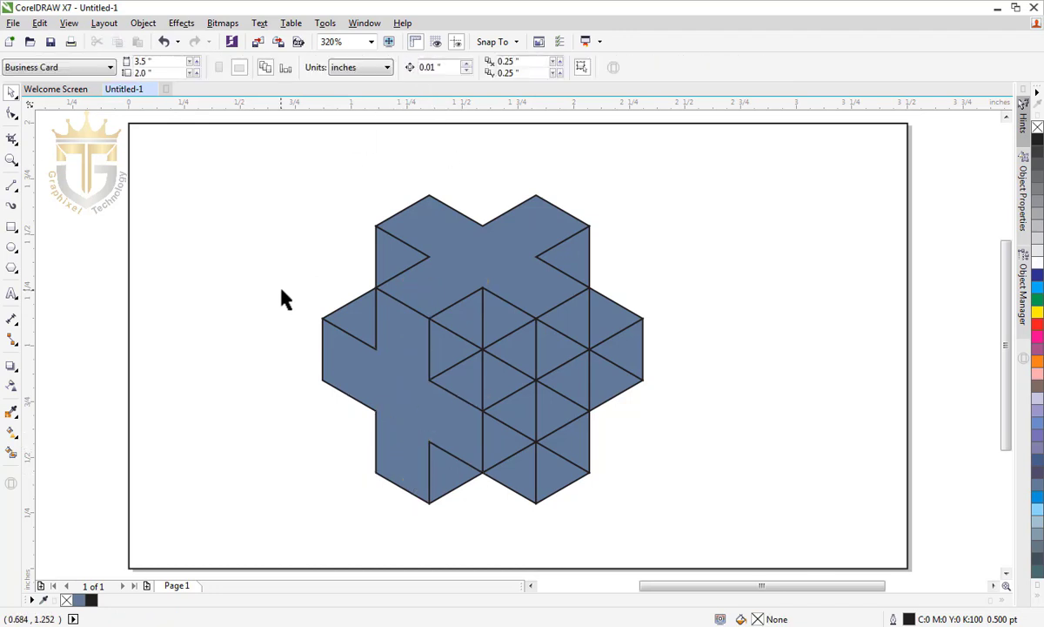
# Weld the triangles running down the right side into the lower-right hexagon into one vertical band.
pyautogui.click(579, 330)
pyautogui.keyDown('shift'); pyautogui.click(553, 349); pyautogui.keyUp('shift')
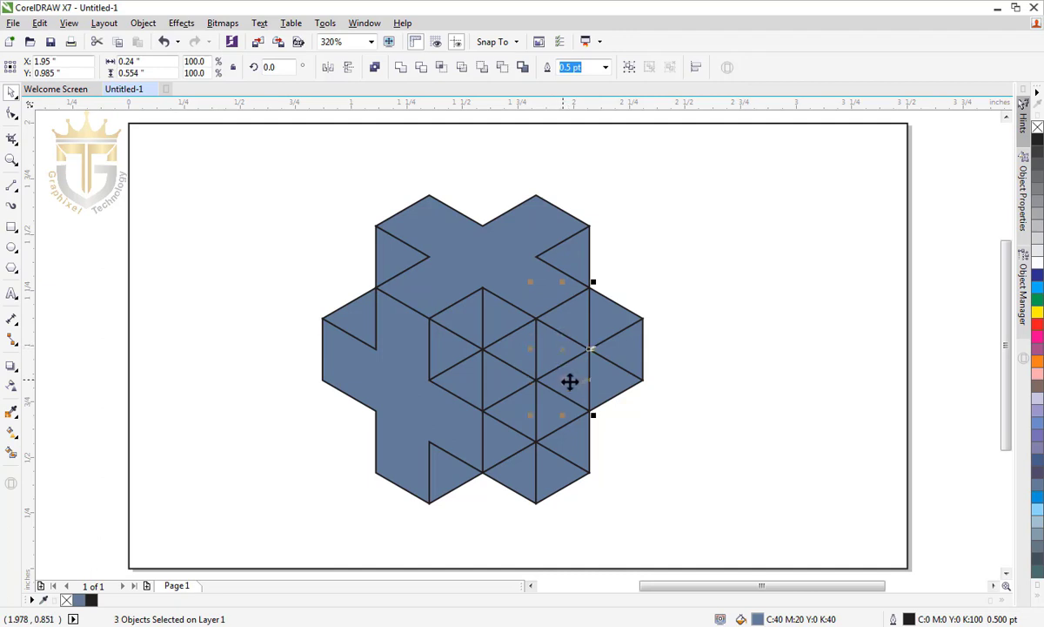
pyautogui.keyDown('shift'); pyautogui.click(553, 402); pyautogui.keyUp('shift')
pyautogui.keyDown('shift'); pyautogui.click(551, 471); pyautogui.keyUp('shift')
pyautogui.click(400, 68)
# Weld the triangles on both sides of the vertical band to it, forming a cross-shaped right face mirroring the left one.
pyautogui.keyDown('shift'); pyautogui.click(505, 448); pyautogui.keyUp('shift')
pyautogui.keyDown('shift'); pyautogui.click(590, 385); pyautogui.keyUp('shift')
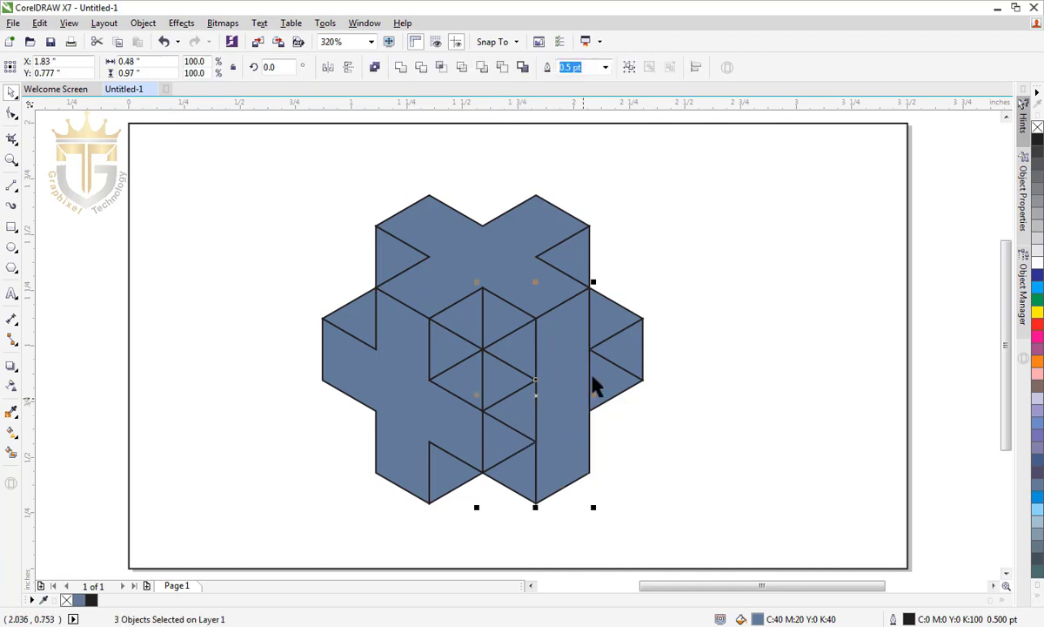
pyautogui.keyDown('shift'); pyautogui.click(612, 384); pyautogui.keyUp('shift')
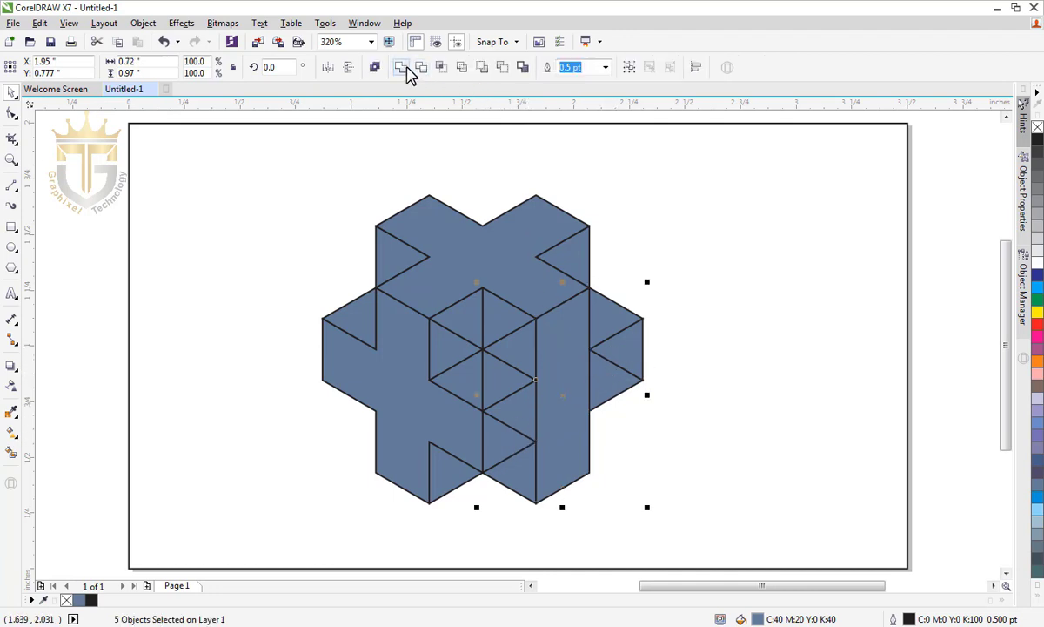
pyautogui.click(401, 68)
pyautogui.click(739, 326)
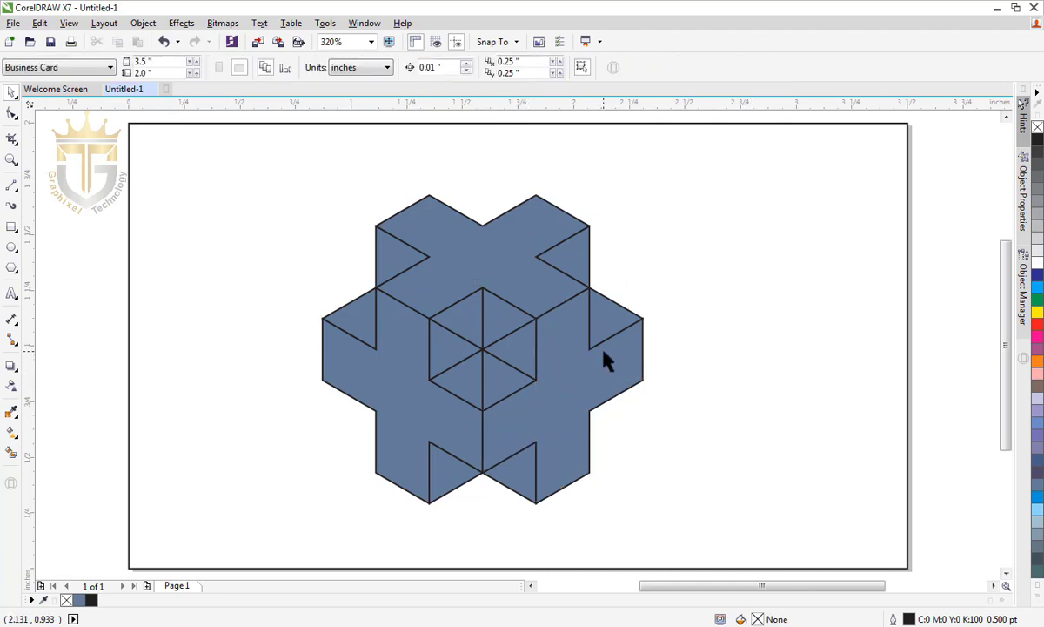
# Weld the central hexagon's six triangles in adjacent pairs into three rhombi: right, left and lower.
pyautogui.click(512, 344)
pyautogui.keyDown('shift'); pyautogui.click(490, 244); pyautogui.keyUp('shift')
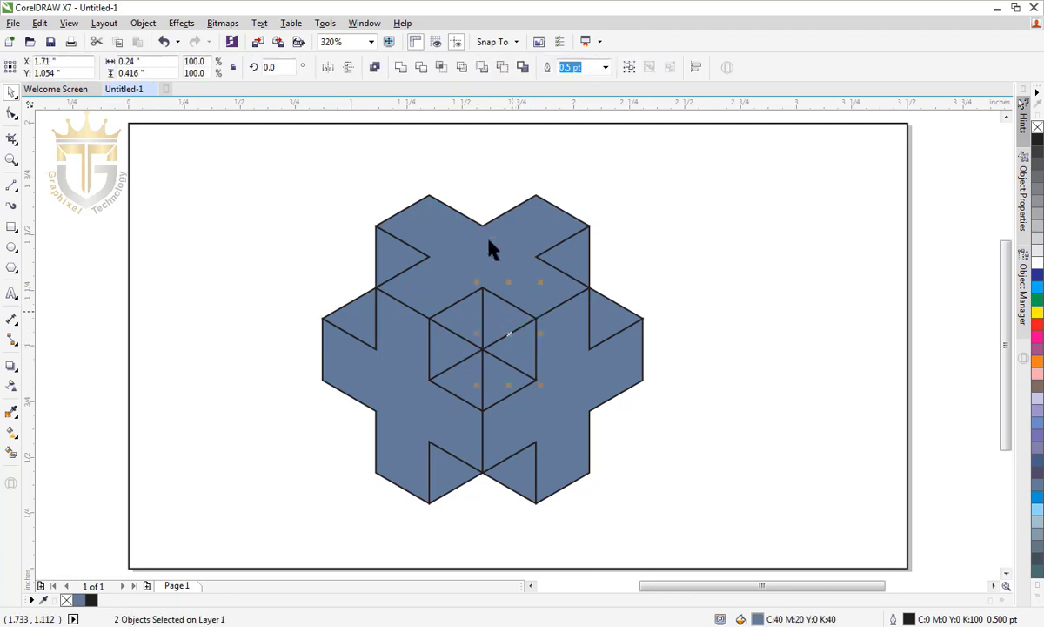
pyautogui.click(401, 68)
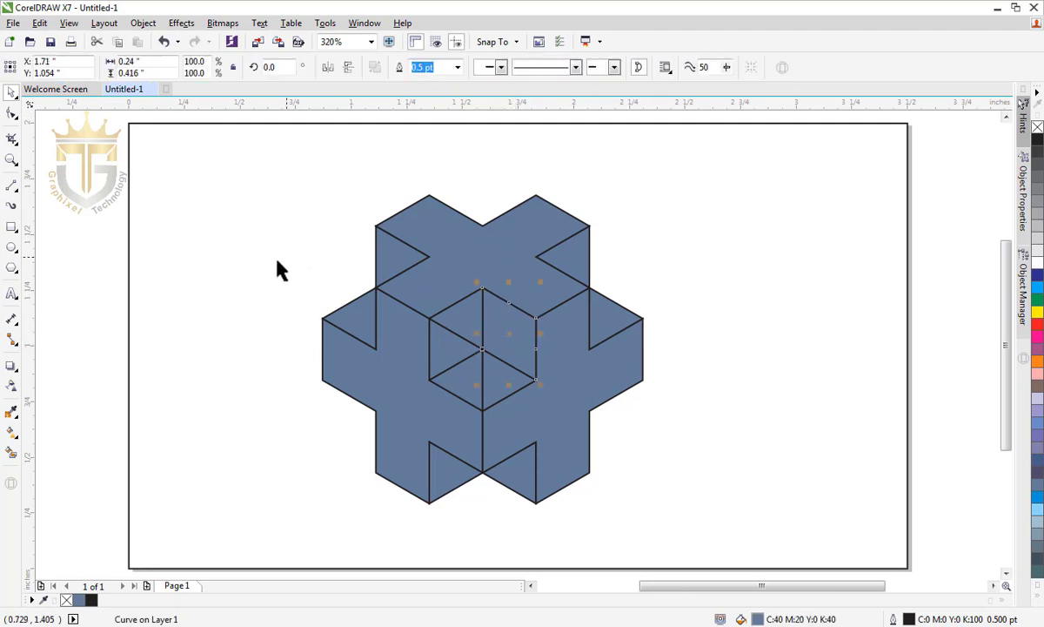
pyautogui.click(268, 342)
pyautogui.click(459, 320)
pyautogui.keyDown('shift'); pyautogui.click(441, 353); pyautogui.keyUp('shift')
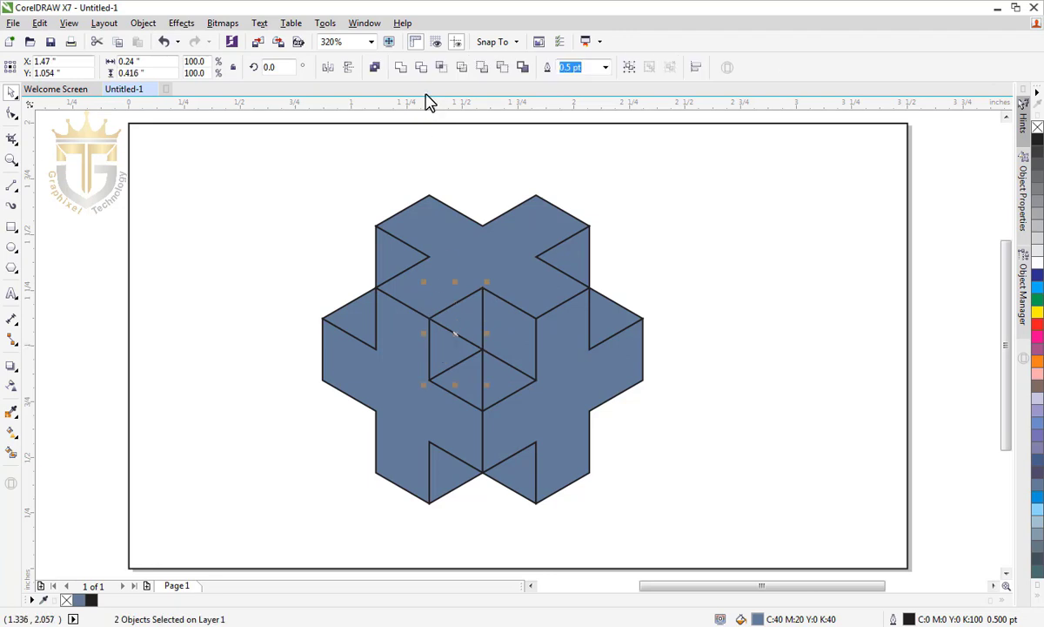
pyautogui.click(399, 68)
pyautogui.click(241, 248)
pyautogui.click(478, 387)
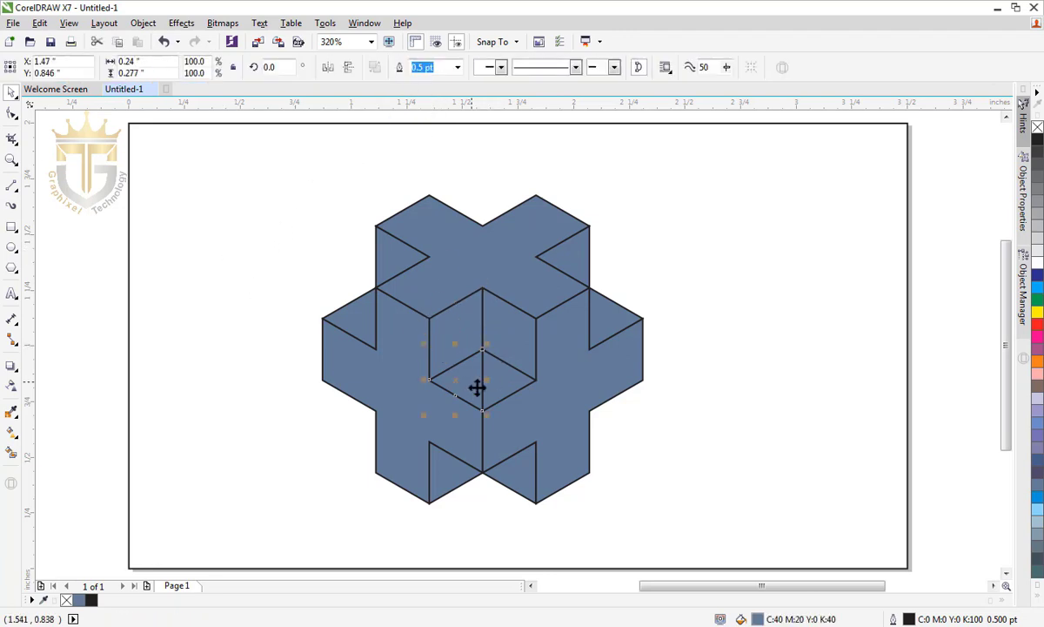
pyautogui.keyDown('shift'); pyautogui.click(506, 387); pyautogui.keyUp('shift')
pyautogui.click(400, 70)
pyautogui.click(225, 247)
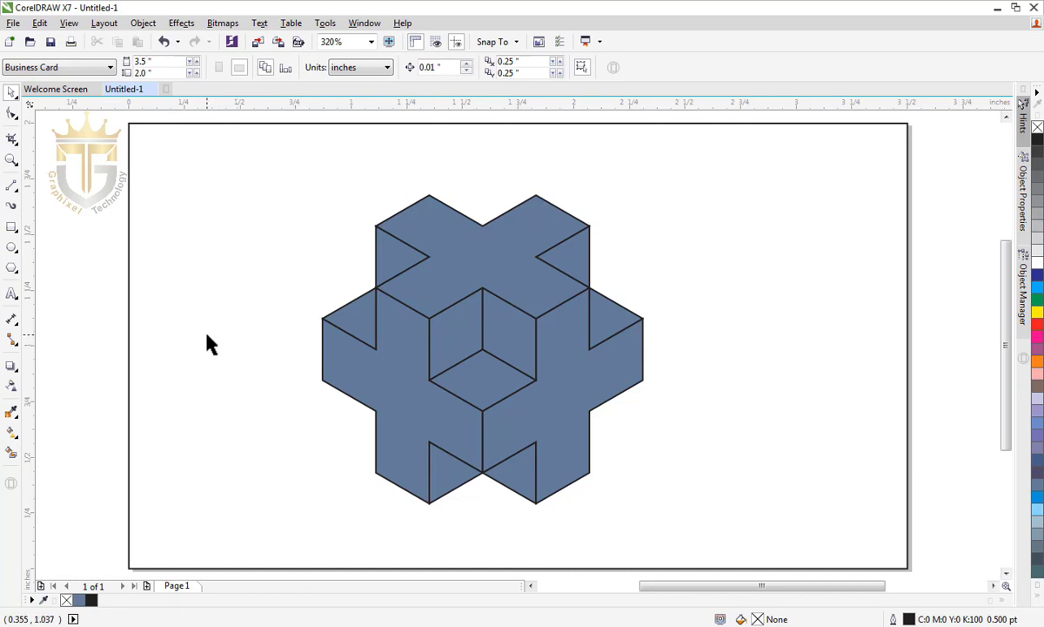
# Fill the left cross shape with cyan and the right cross shape with light gray.
pyautogui.click(410, 383)
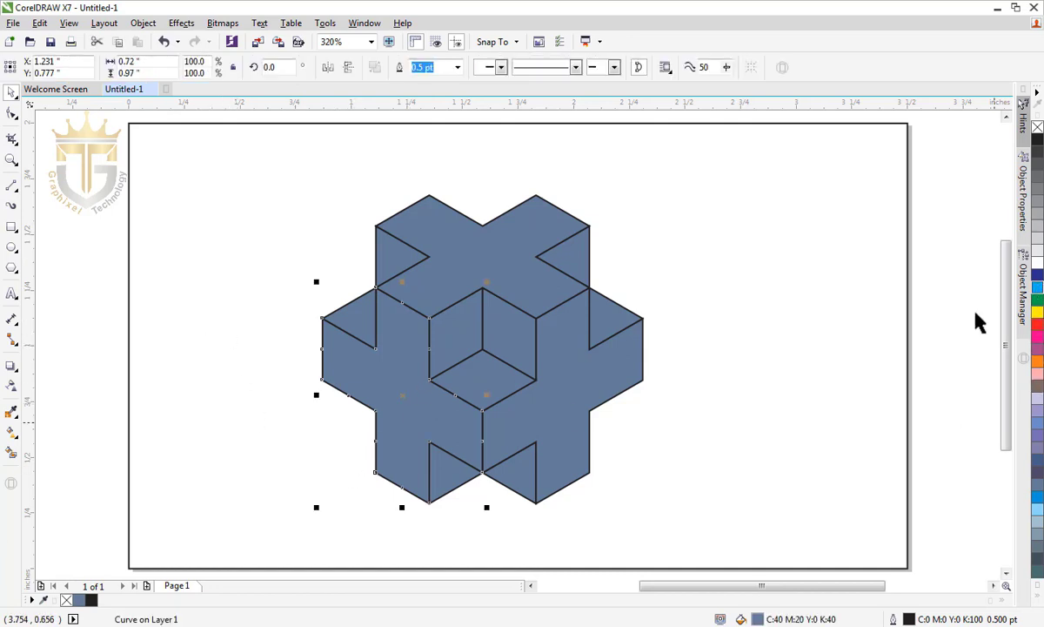
pyautogui.click(1038, 287)
pyautogui.click(813, 427)
pyautogui.click(581, 396)
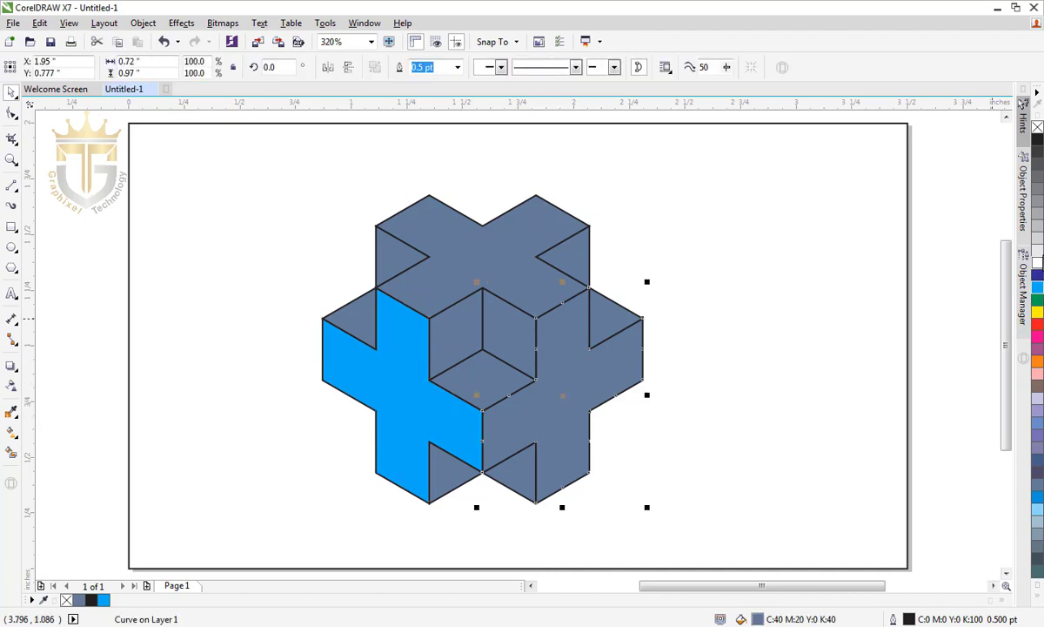
pyautogui.click(1039, 259)
pyautogui.click(718, 397)
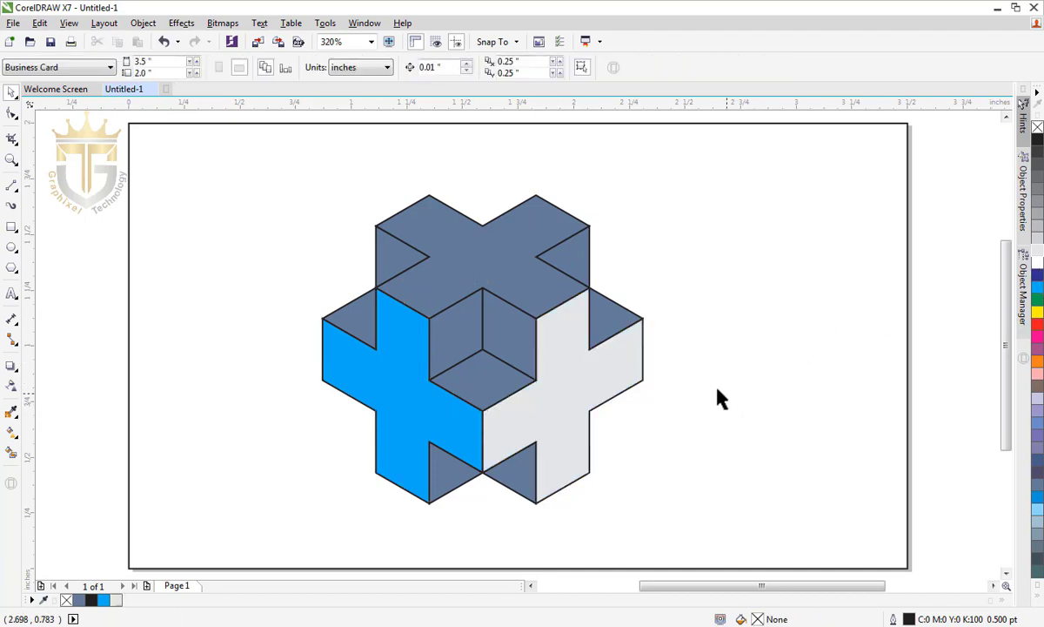
# Fill the upper X-shape with dark blue (C:100 M:100 Y:0 K:0) and the central hexagon's right rhombus with cyan.
pyautogui.click(500, 266)
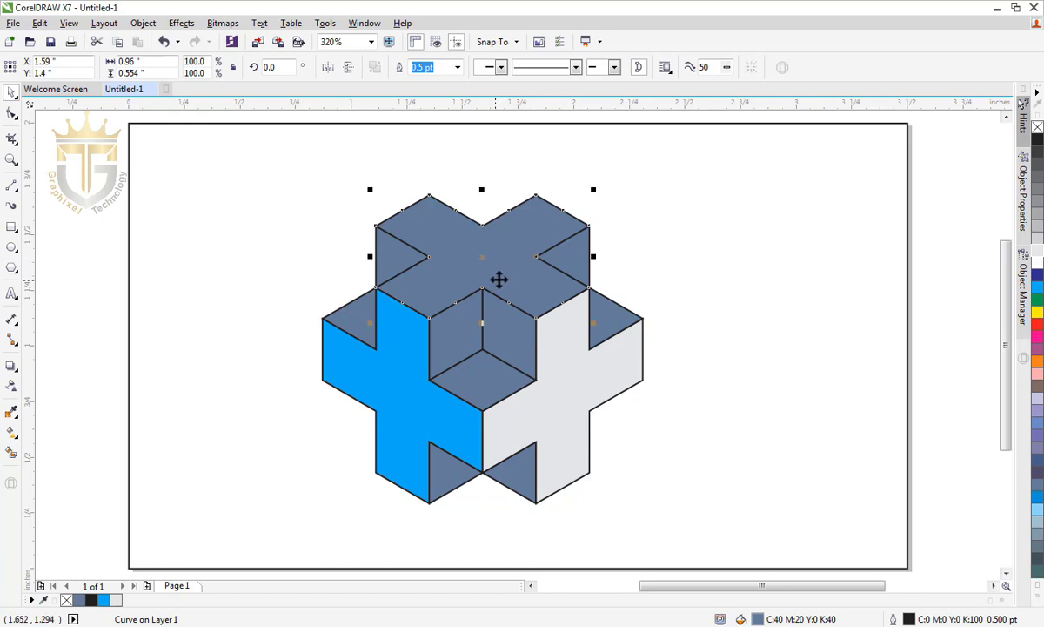
pyautogui.click(1037, 279)
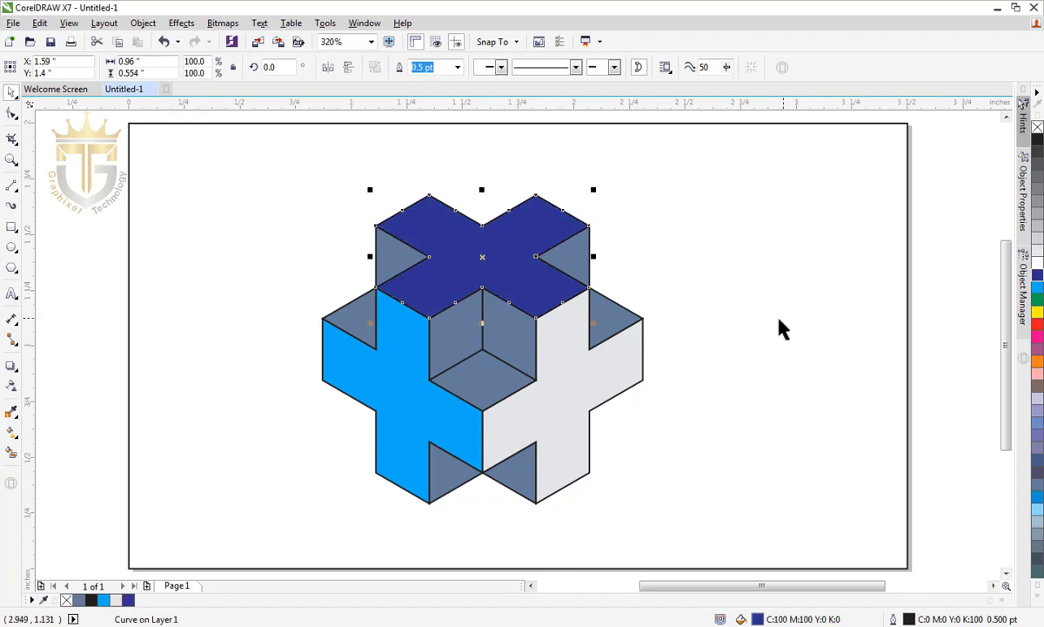
pyautogui.click(779, 329)
pyautogui.click(512, 359)
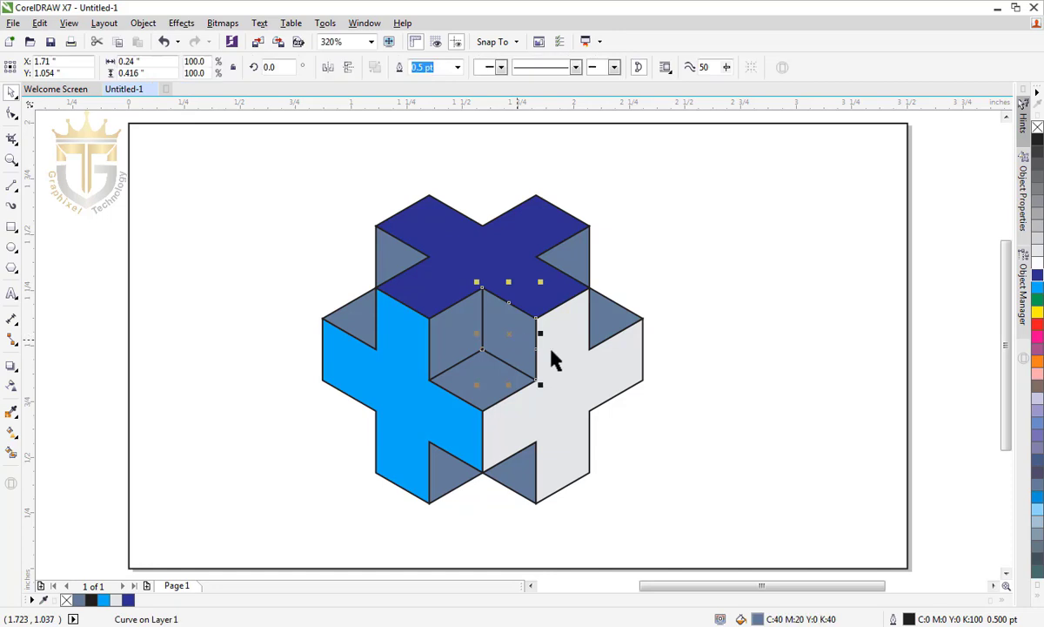
pyautogui.click(1037, 286)
pyautogui.click(667, 392)
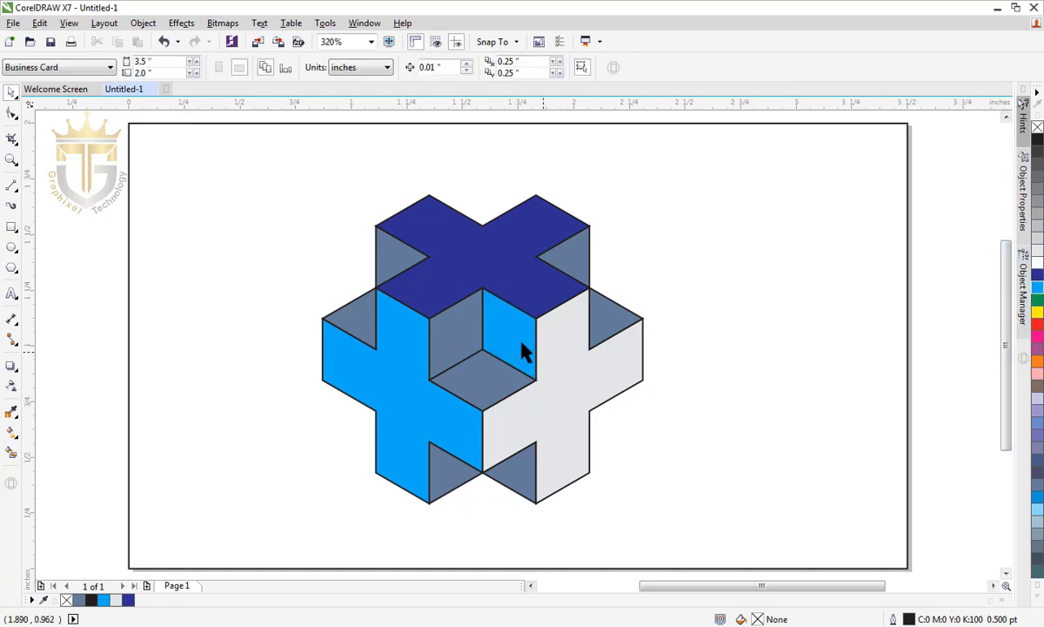
pyautogui.click(455, 335)
pyautogui.click(1038, 263)
pyautogui.click(792, 357)
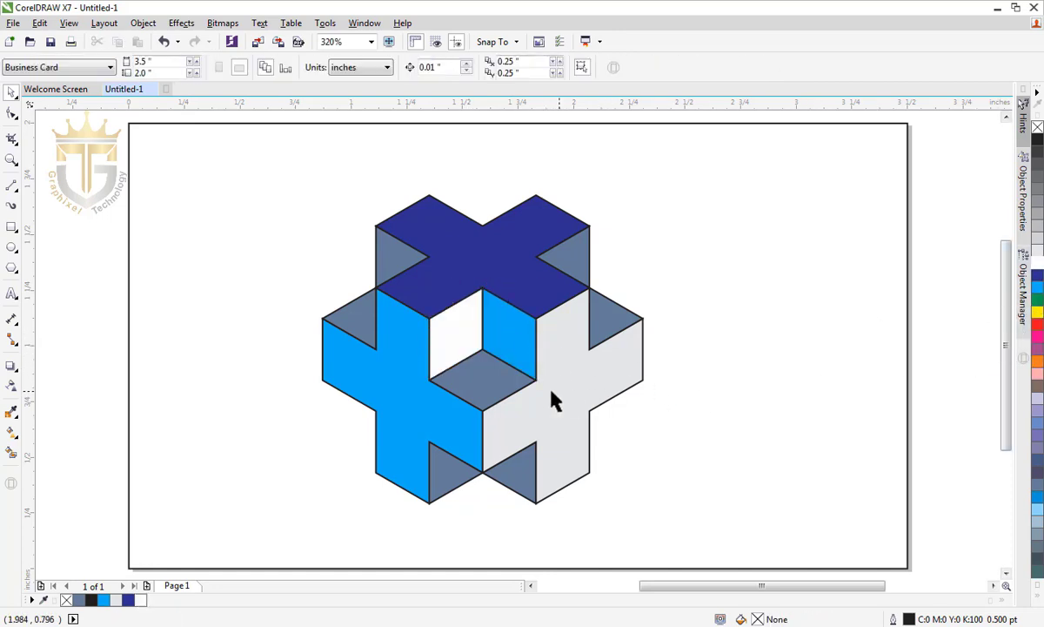
# Fill the central hexagon's left rhombus with light gray and its lower rhombus with dark blue.
pyautogui.click(444, 344)
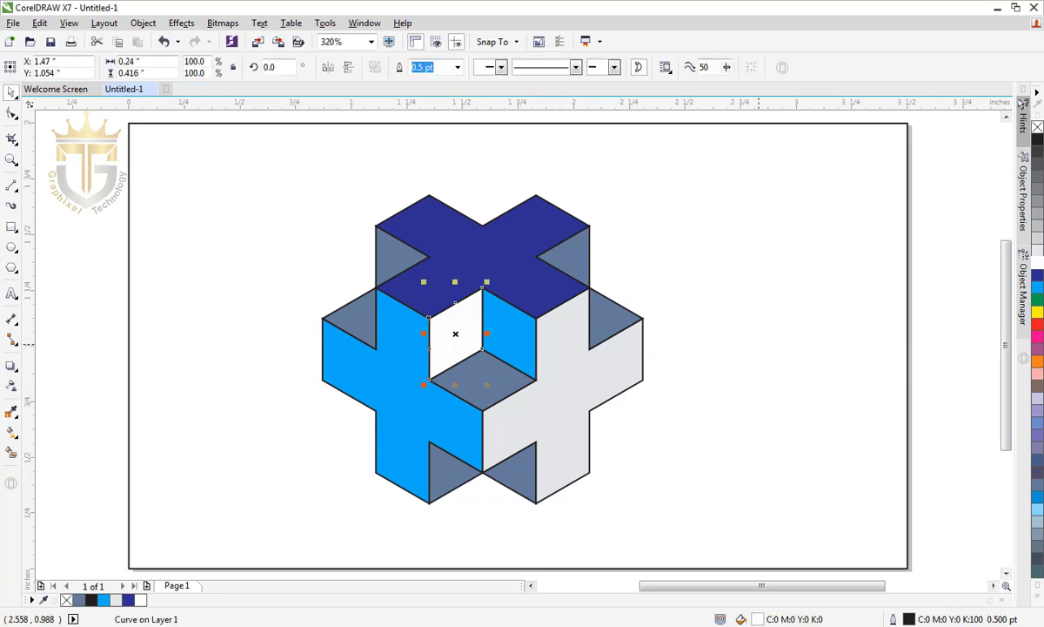
pyautogui.click(1038, 254)
pyautogui.click(875, 357)
pyautogui.click(490, 384)
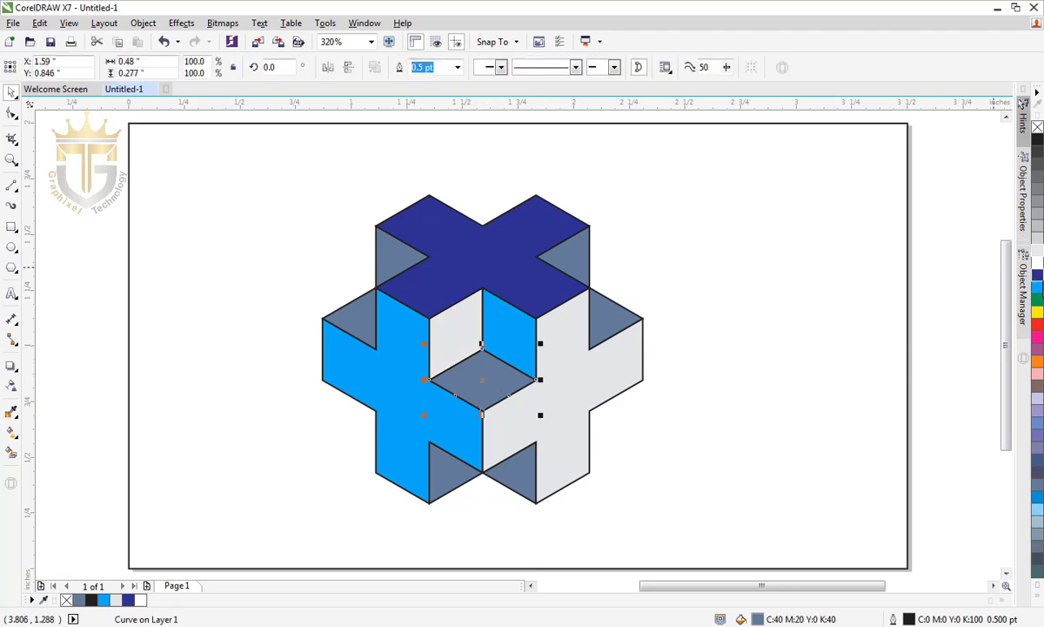
pyautogui.click(1037, 277)
pyautogui.click(844, 347)
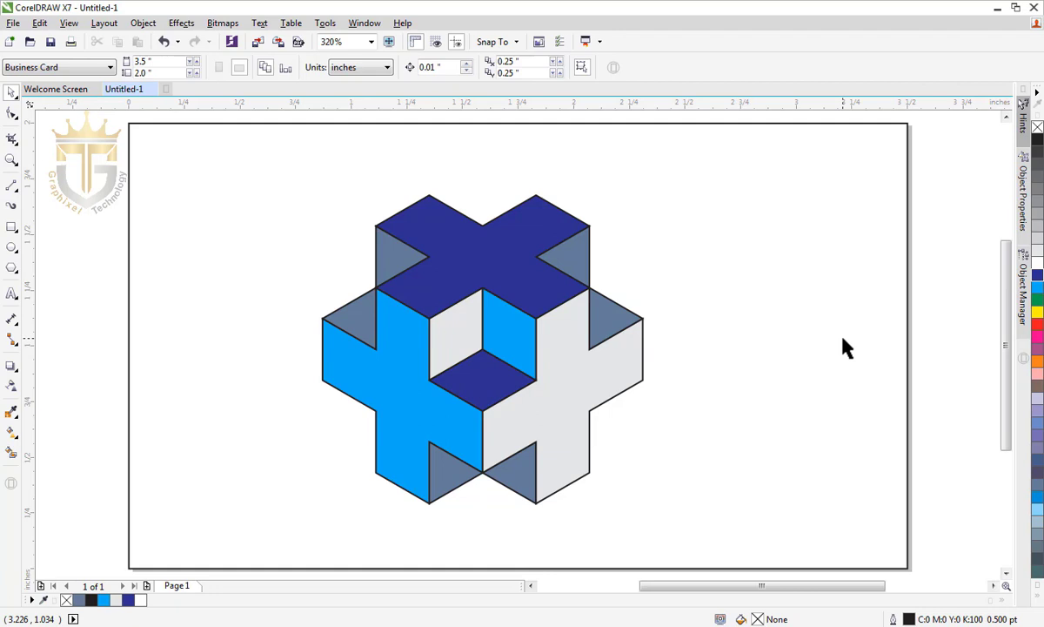
pyautogui.click(569, 258)
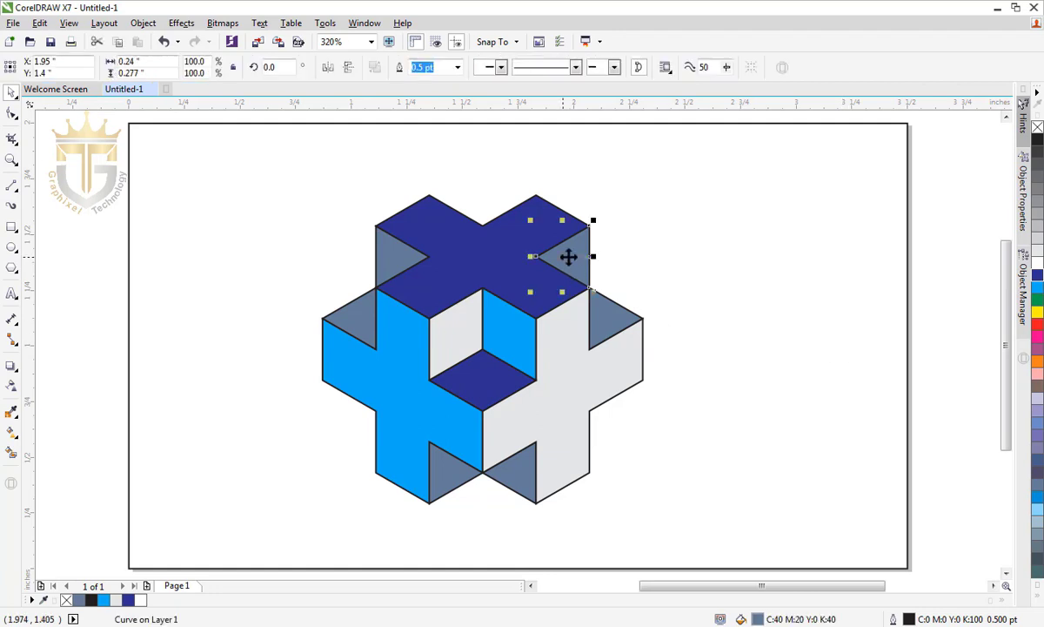
pyautogui.click(1037, 270)
pyautogui.click(751, 312)
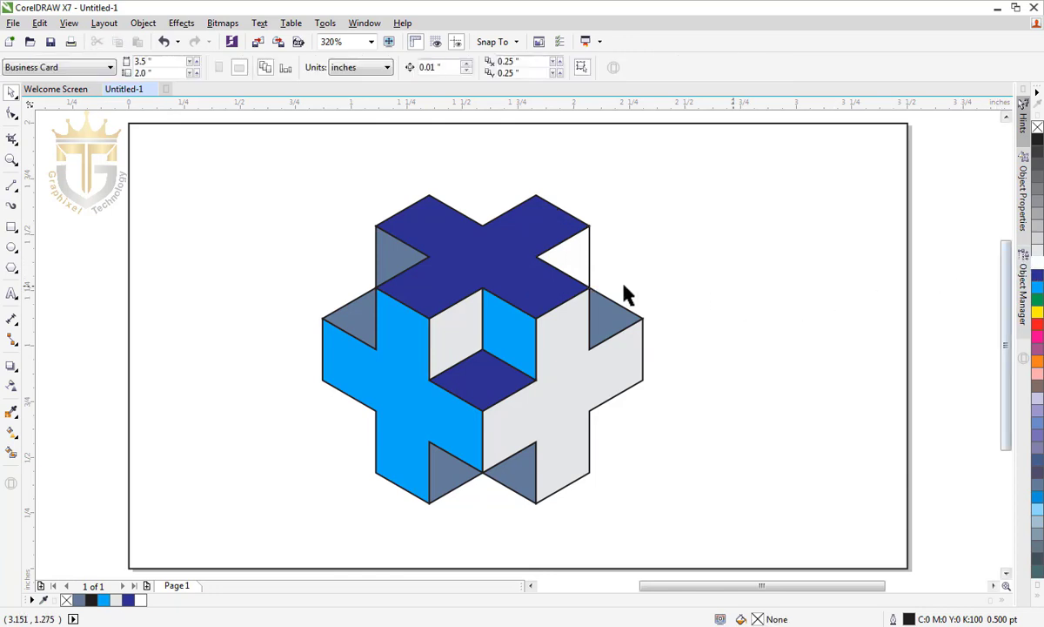
# Fill the triangle at the right of the upper X-shape with light gray and the one at its left with cyan.
pyautogui.click(582, 263)
pyautogui.click(1036, 256)
pyautogui.click(940, 296)
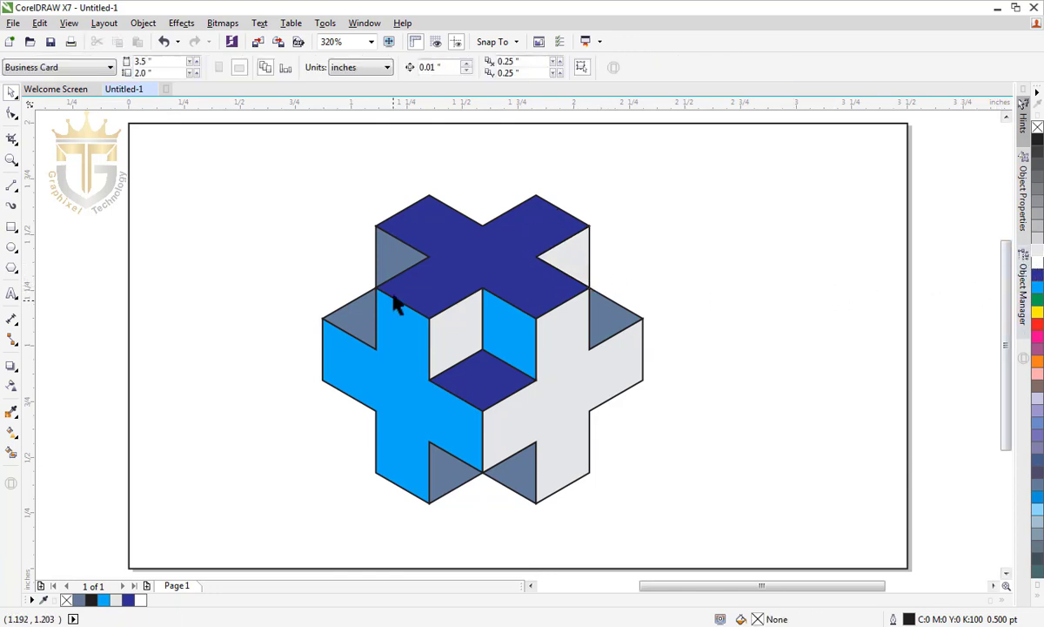
pyautogui.click(381, 258)
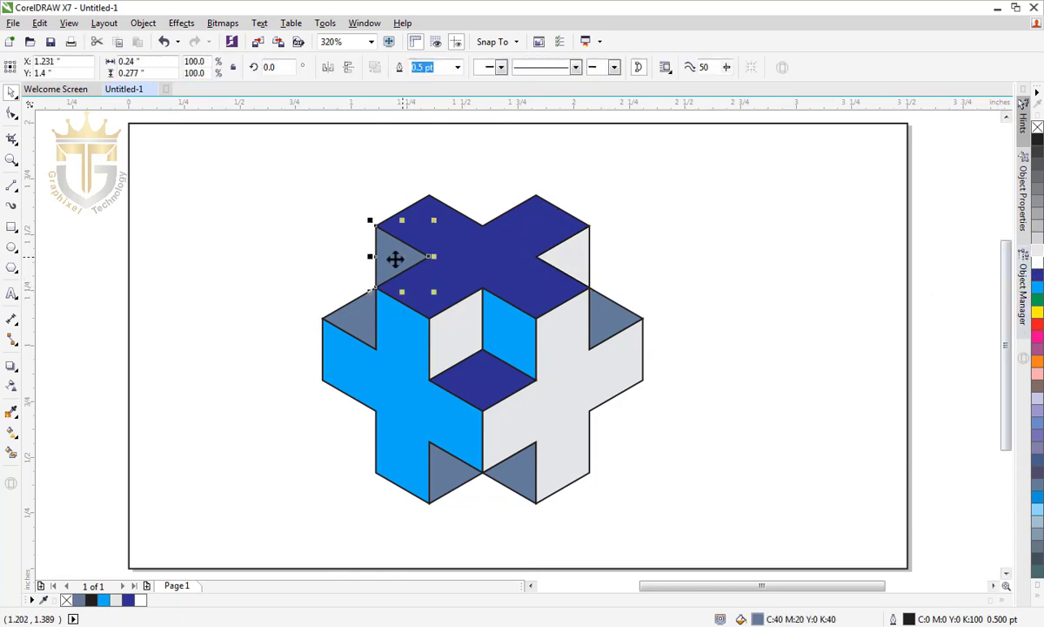
pyautogui.click(1037, 287)
pyautogui.click(708, 368)
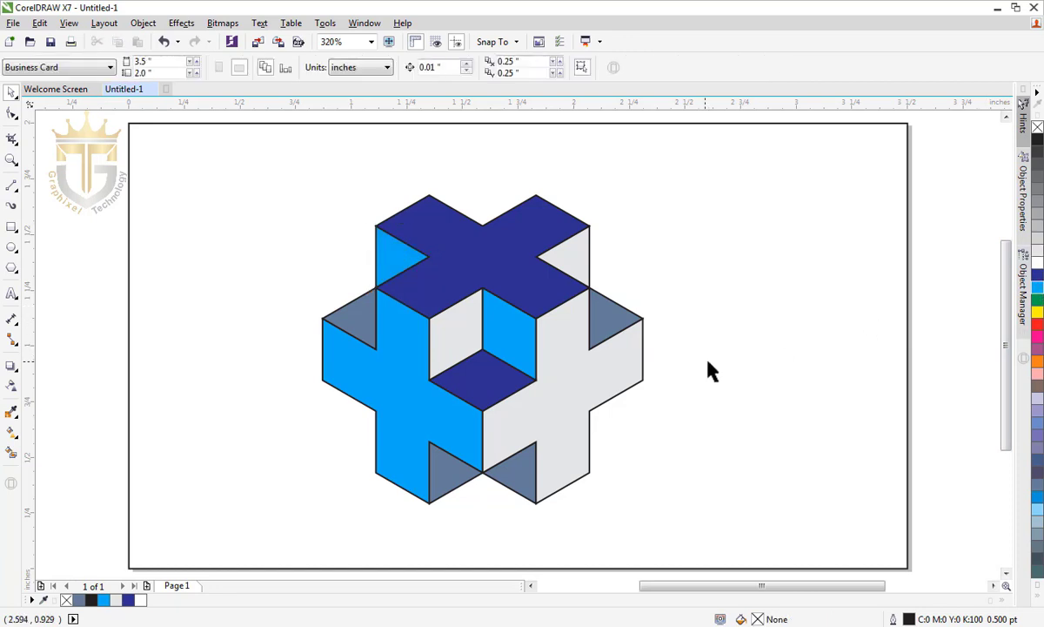
pyautogui.click(361, 315)
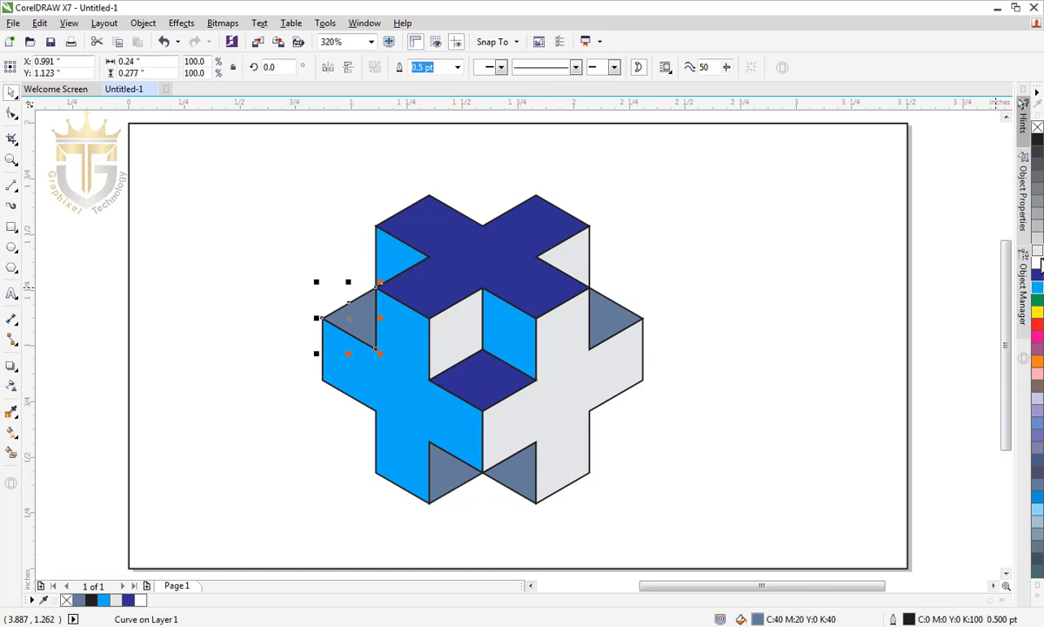
pyautogui.click(1038, 294)
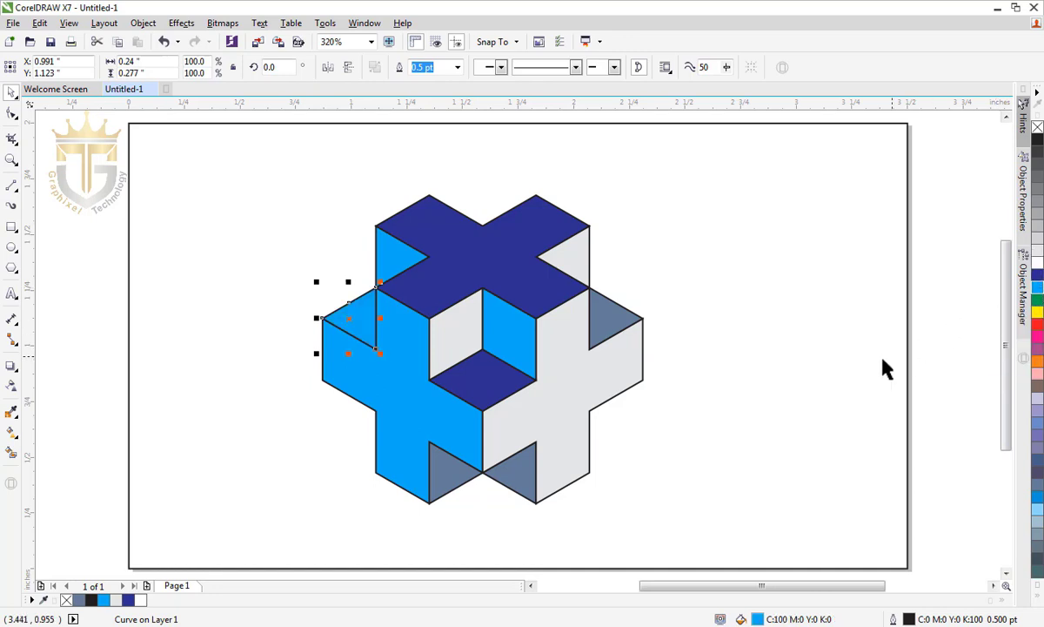
pyautogui.click(835, 358)
# Fill the triangle atop the left cross's outer arm with light gray and the matching one on the right cross with cyan.
pyautogui.click(353, 318)
pyautogui.click(1039, 255)
pyautogui.click(668, 342)
pyautogui.click(621, 322)
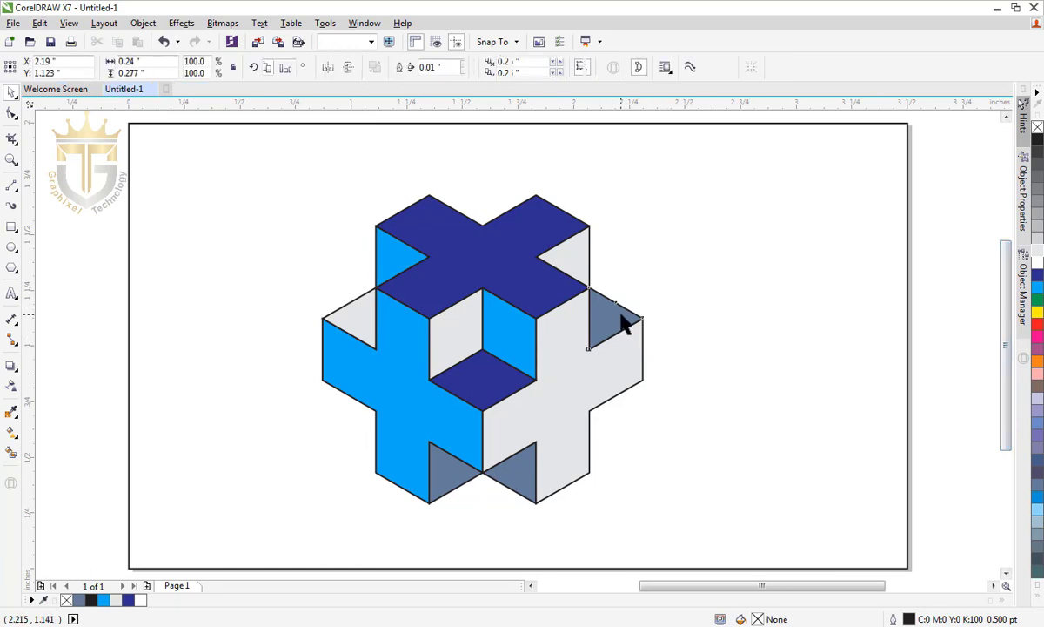
pyautogui.click(1038, 290)
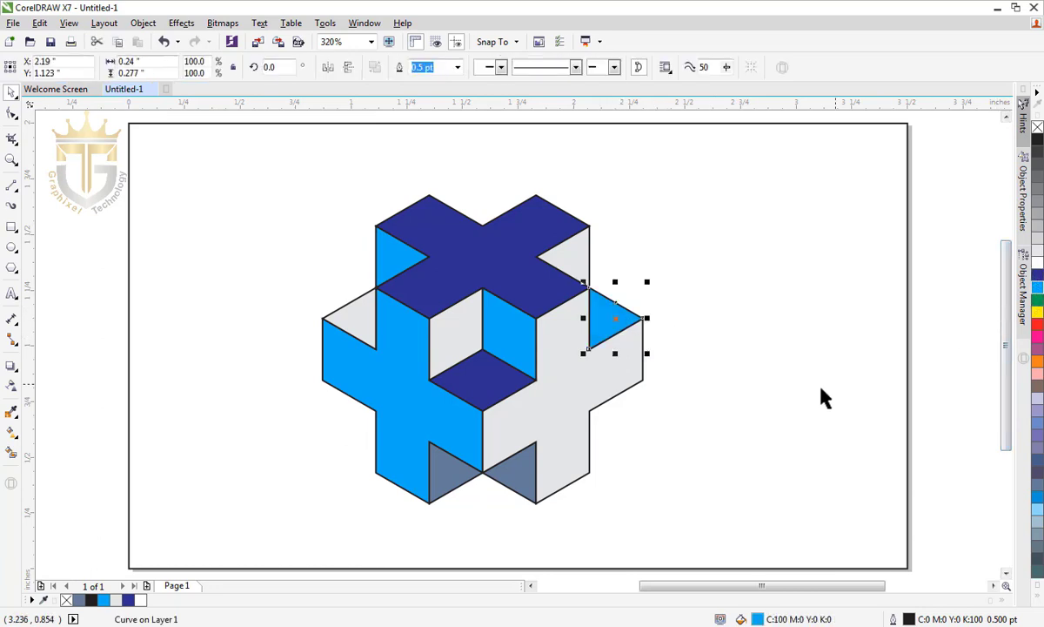
pyautogui.click(777, 424)
# Fill the bottom triangle on the right cross with 20% black (C:0 M:0 Y:0 K:20) and the one on the left cross with cyan.
pyautogui.click(522, 477)
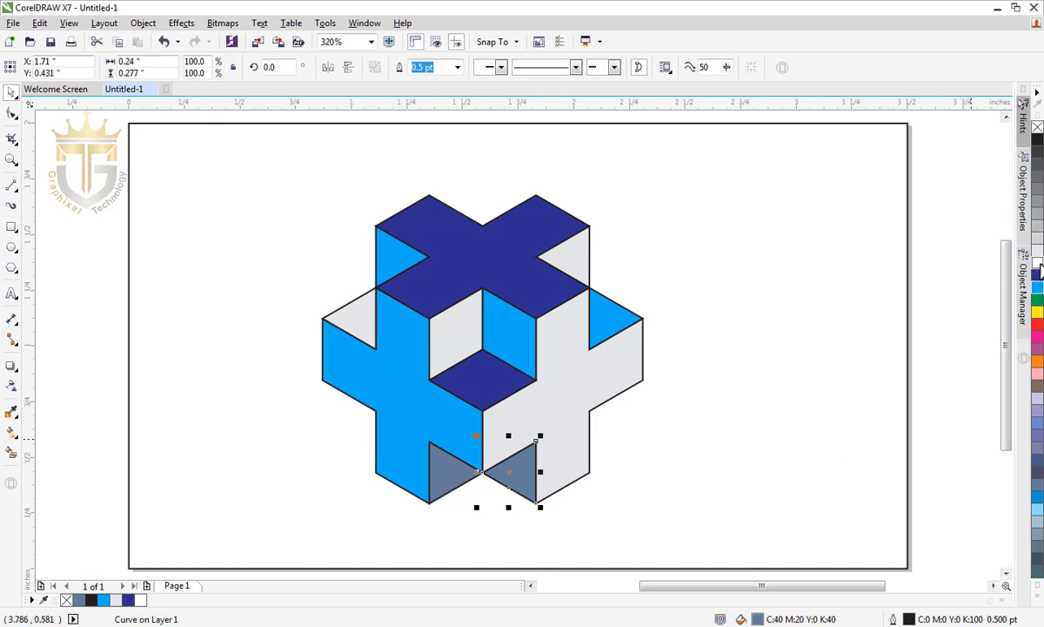
pyautogui.click(1038, 233)
pyautogui.click(787, 440)
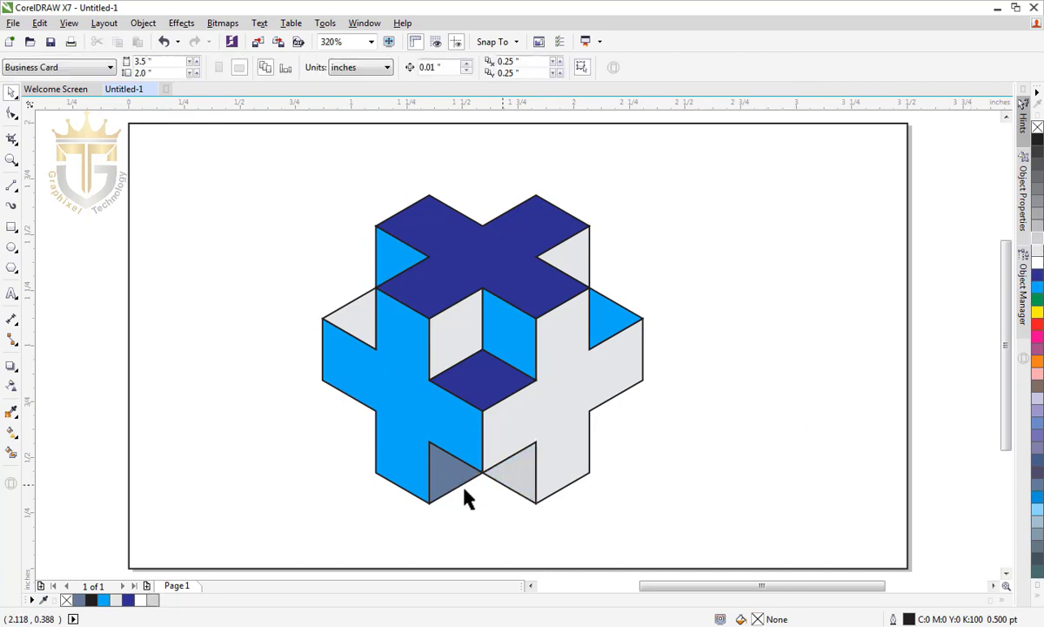
pyautogui.click(441, 465)
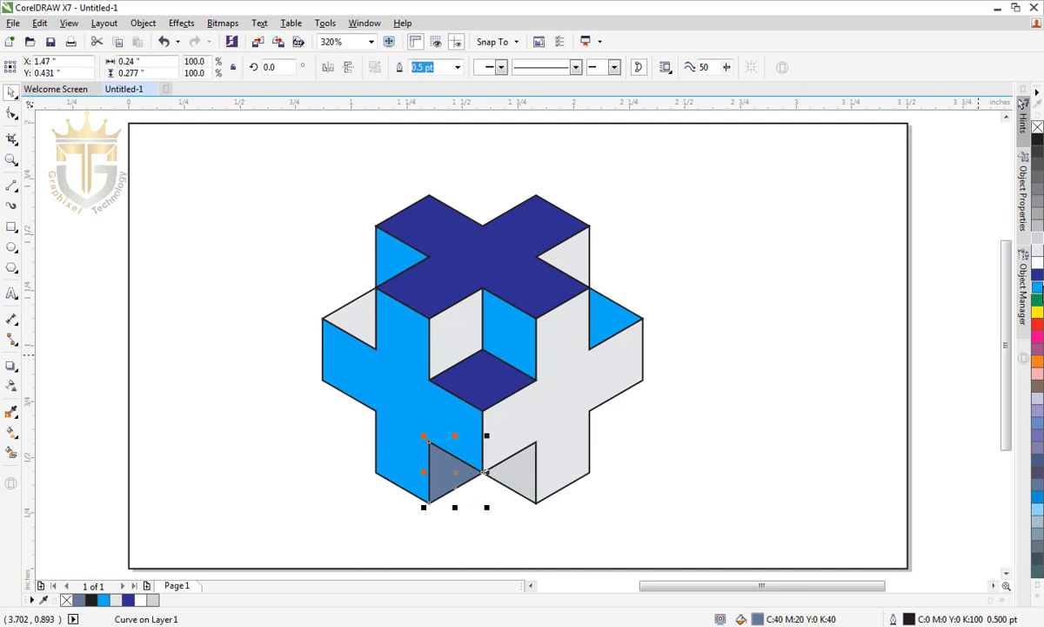
pyautogui.click(1038, 285)
pyautogui.click(811, 420)
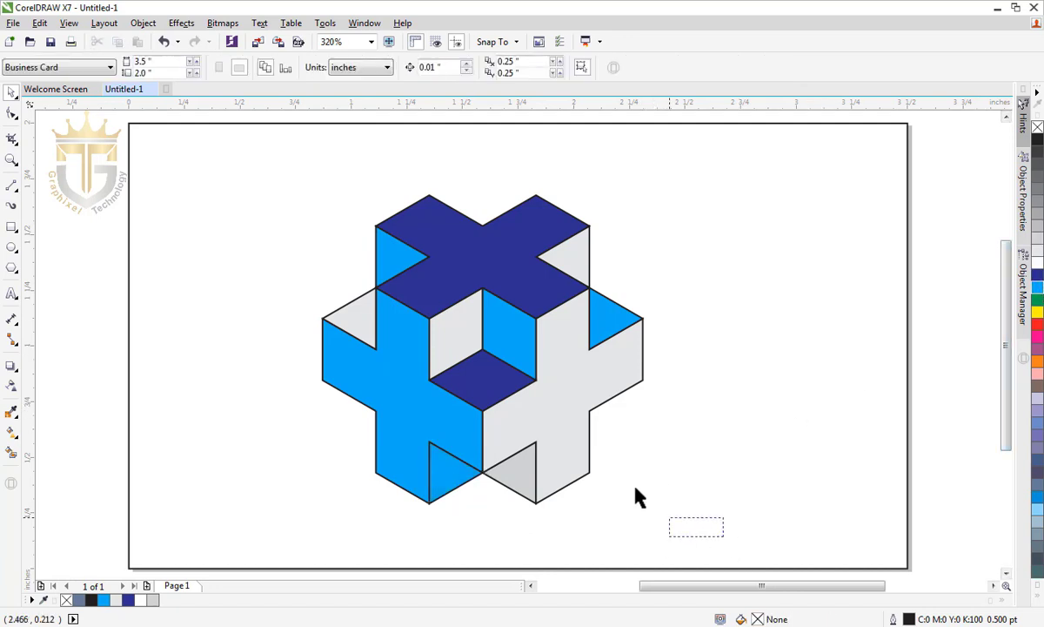
# Remove the outline from all the shapes of the logo.
pyautogui.moveTo(636, 488); pyautogui.dragTo(235, 140)
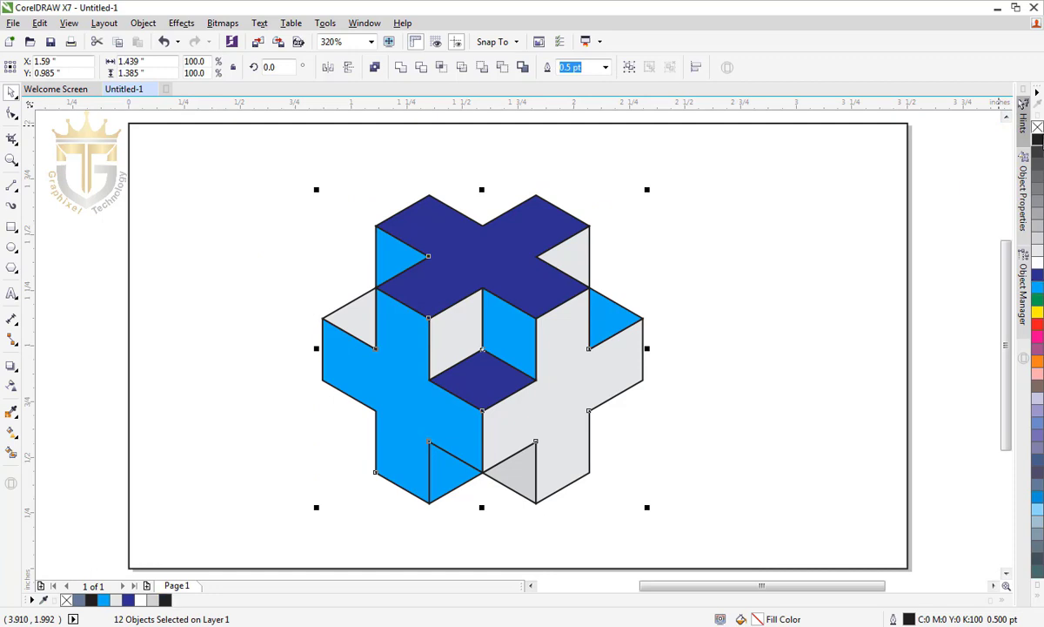
pyautogui.click(787, 200)
pyautogui.moveTo(370, 570); pyautogui.dragTo(252, 546)
pyautogui.rightClick(1037, 129)
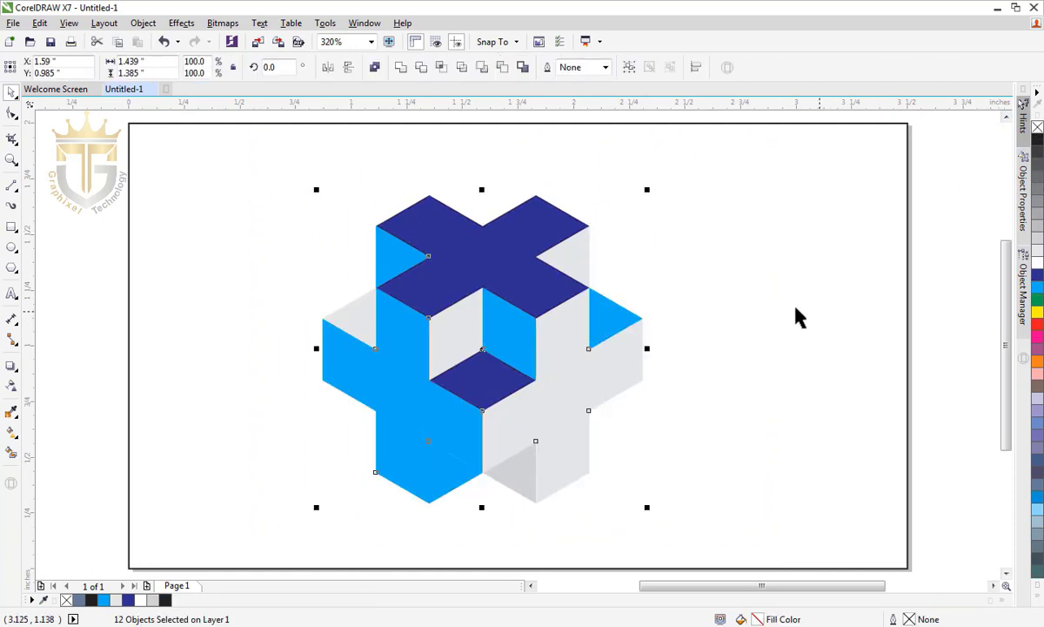
pyautogui.press('Escape')
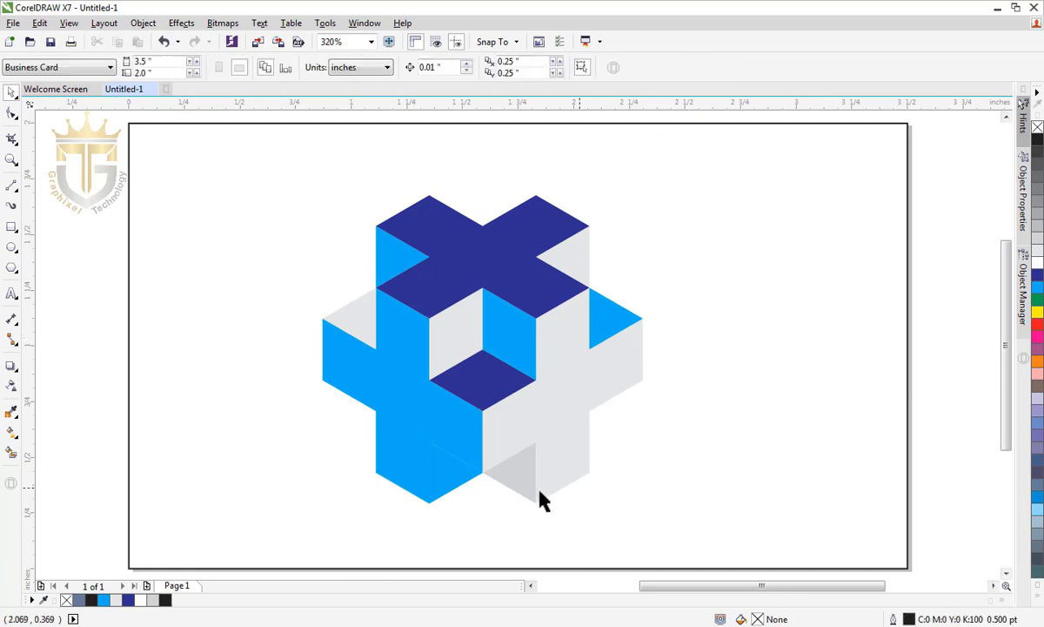
# Fill the bottom triangle on the left cross with dark blue and the bottom triangle on the right cross with cyan.
pyautogui.click(444, 475)
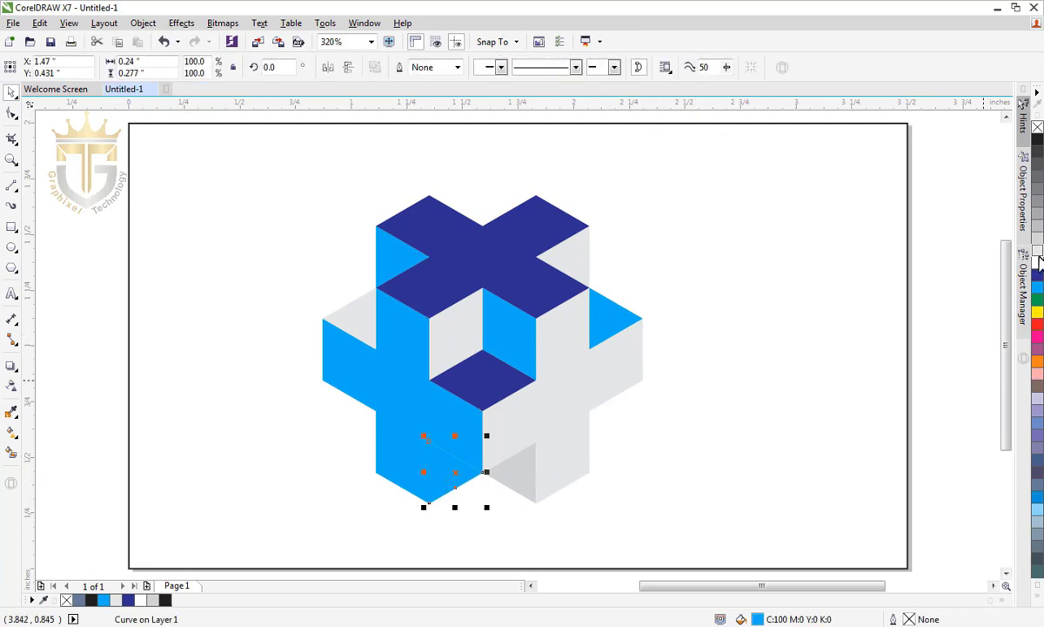
pyautogui.click(1036, 283)
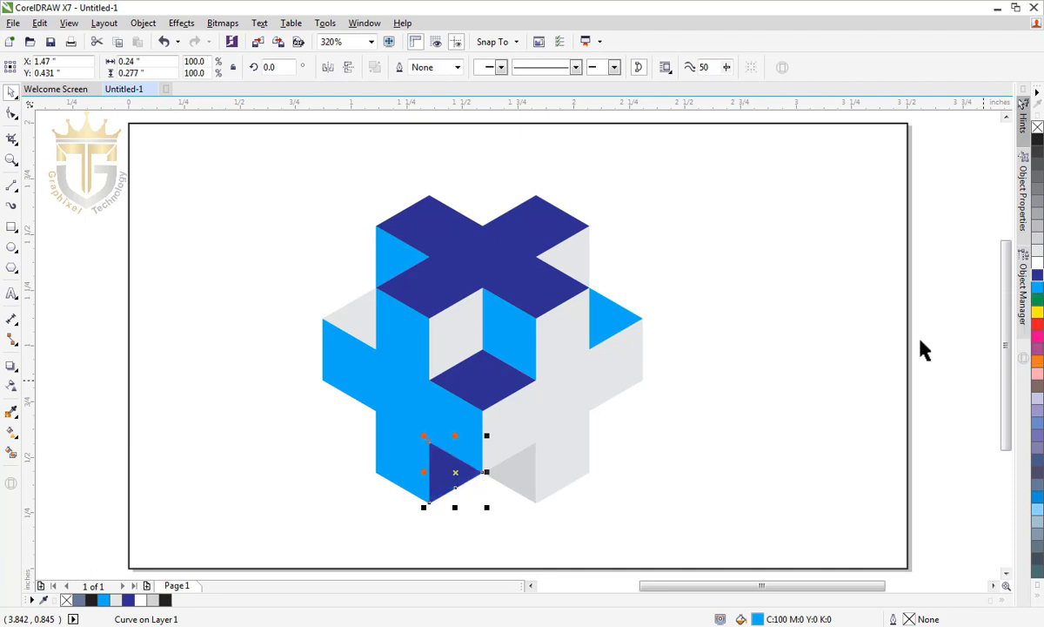
pyautogui.click(661, 444)
pyautogui.click(521, 477)
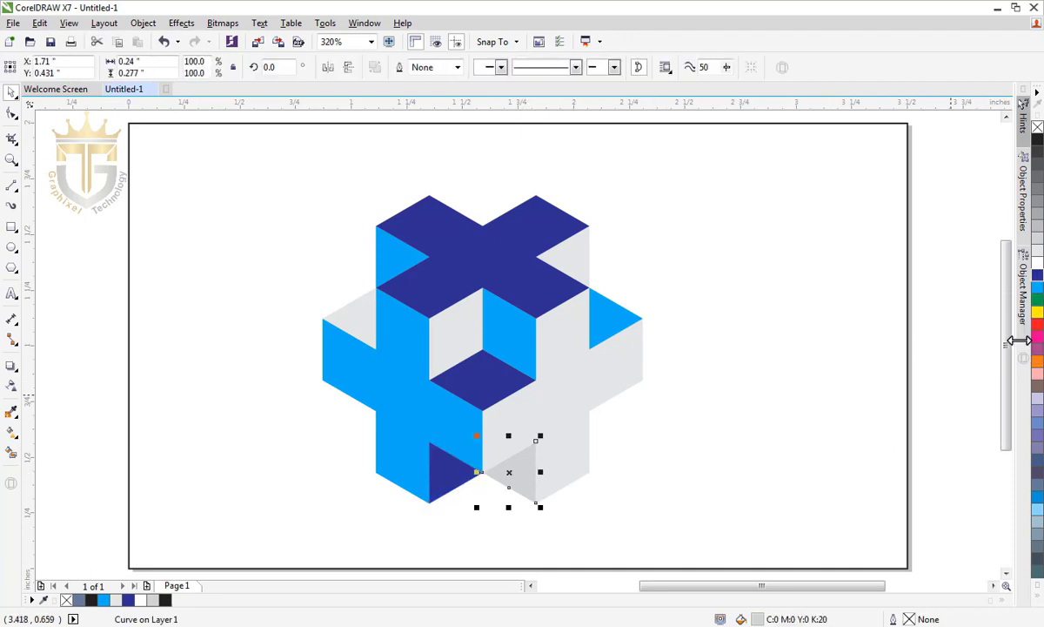
pyautogui.click(1036, 274)
pyautogui.click(725, 419)
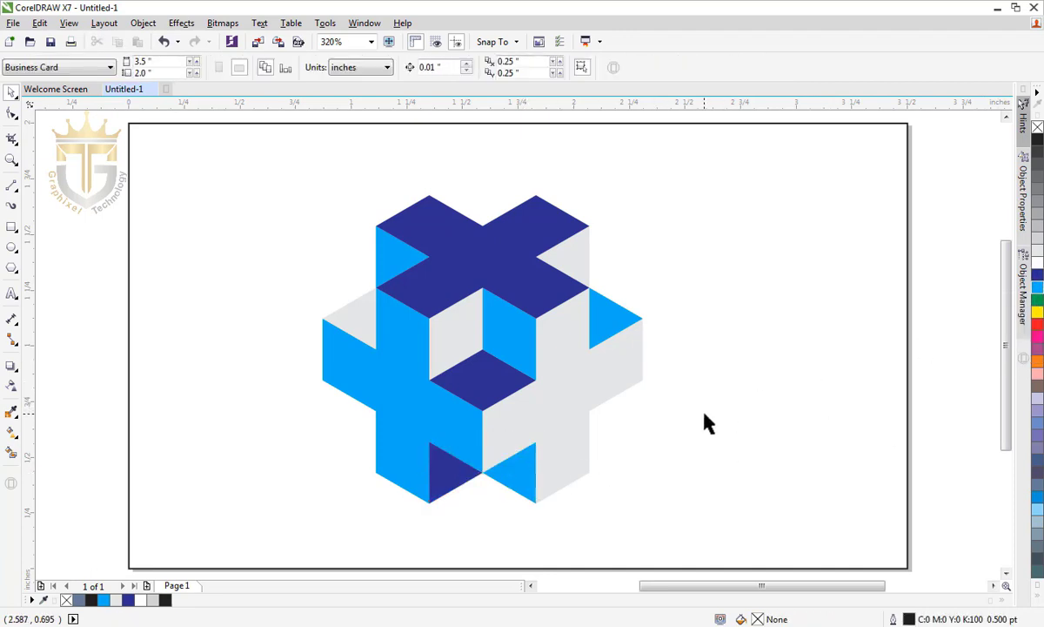